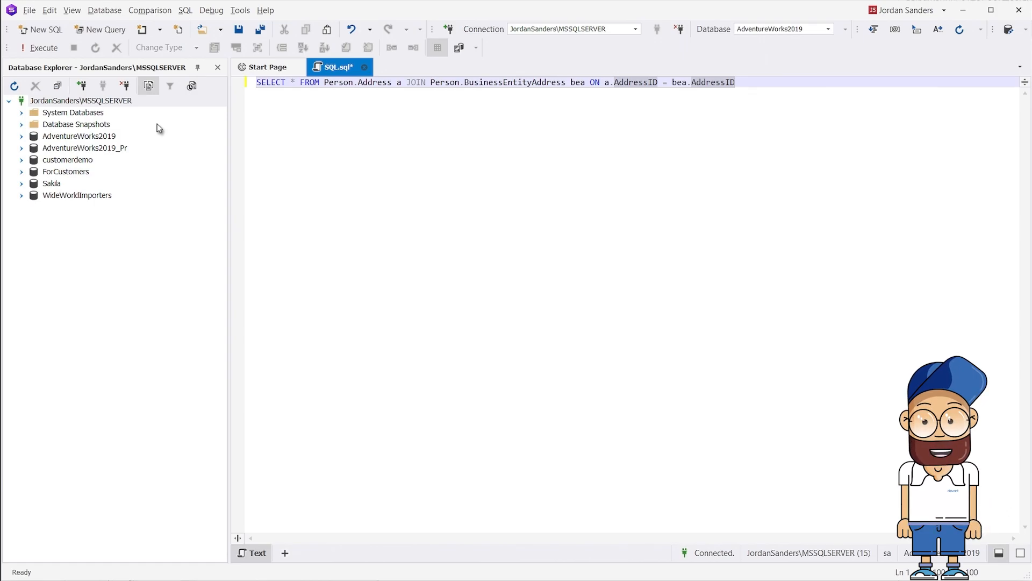
Display the code completion suggestions for Person in the FROM clause of the query, then dismiss them
{"action": "key", "text": "Home"}
{"action": "key", "text": "ctrl+Right"}
{"action": "key", "text": "ctrl+Right"}
{"action": "key", "text": "ctrl+Right"}
{"action": "key", "text": "ctrl+Right"}
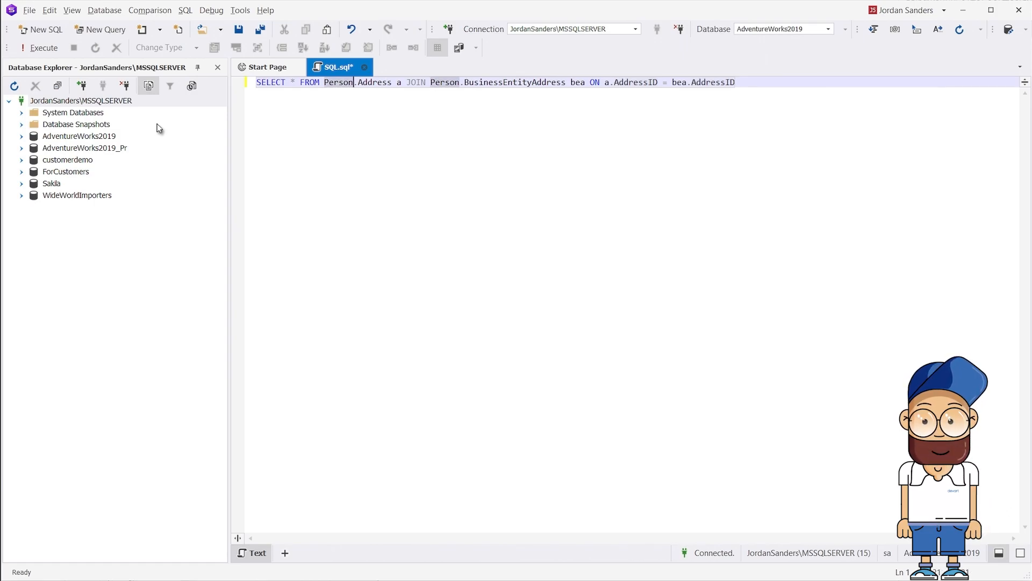
{"action": "key", "text": "ctrl+space"}
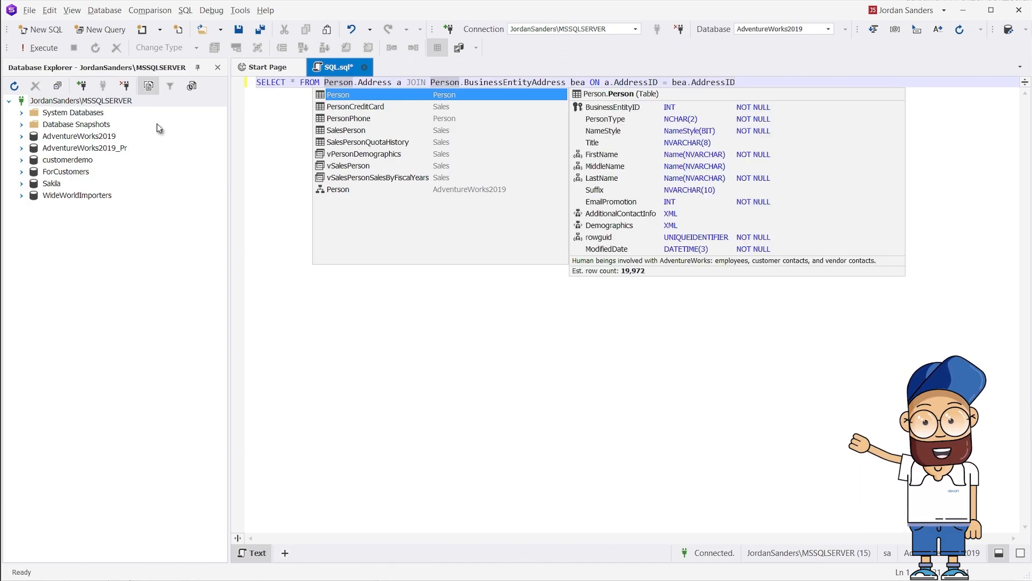
{"action": "key", "text": "Escape"}
Expand the asterisk in the SELECT statement into the full column list of both joined tables
{"action": "key", "text": "End"}
{"action": "key", "text": "Home"}
{"action": "key", "text": "ctrl+Right"}
{"action": "key", "text": "Right"}
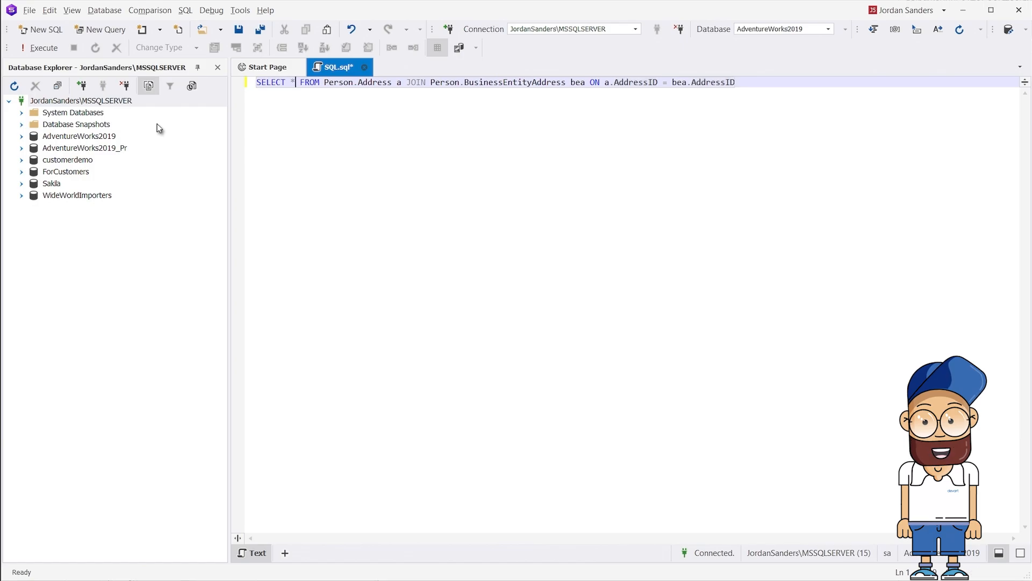
{"action": "key", "text": "Tab"}
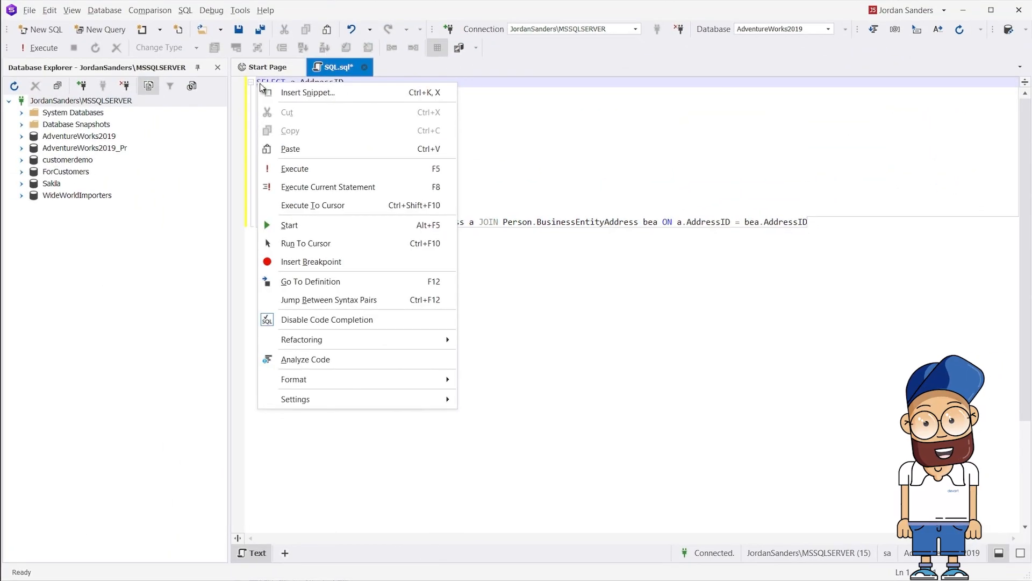
Format the whole SQL document with the Default format profile
{"action": "mouse_move", "coordinate": [436, 380]}
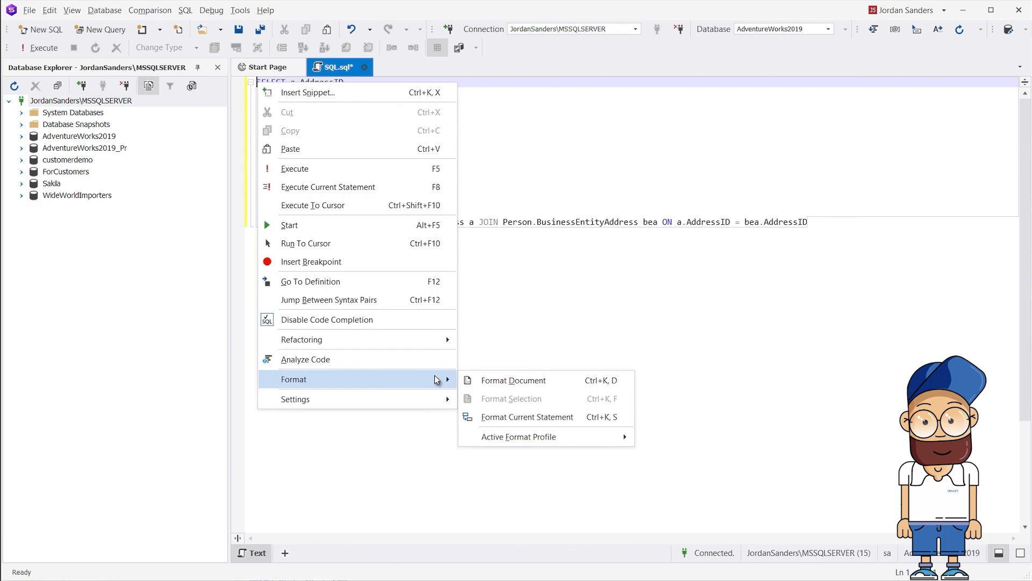
{"action": "mouse_move", "coordinate": [594, 436]}
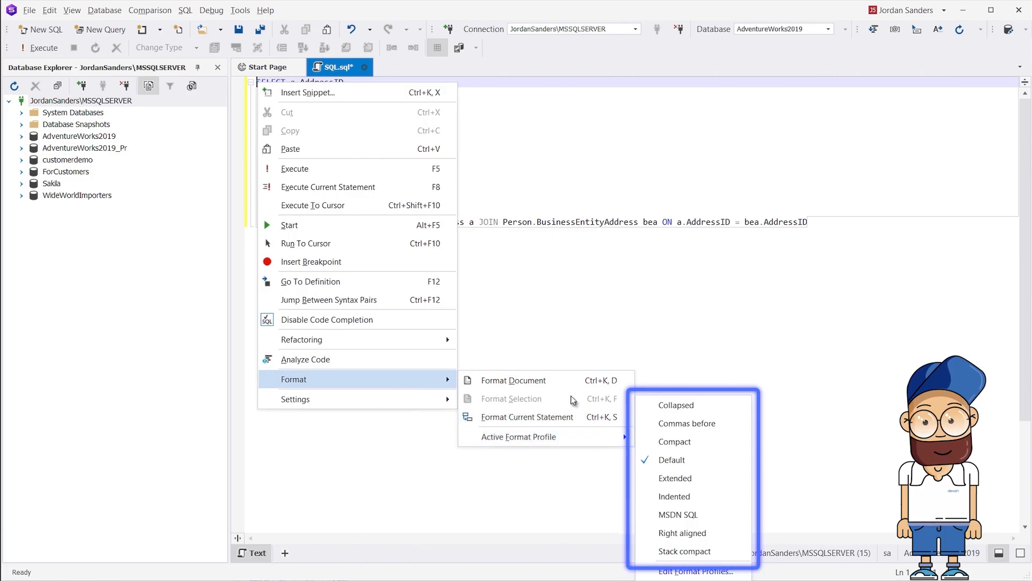
{"action": "left_click", "coordinate": [559, 378]}
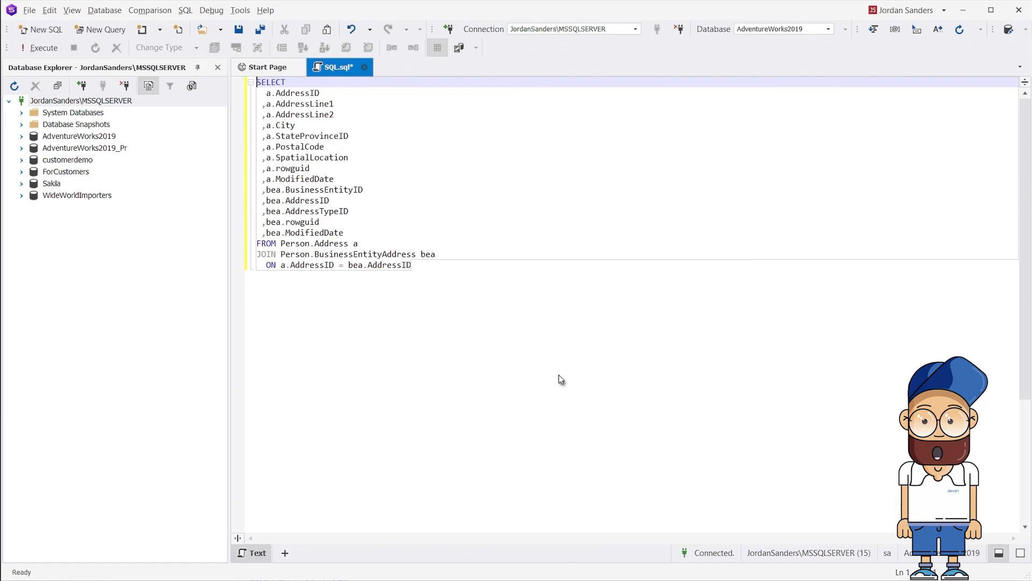
Create a formatting profile named Custom profile 1 that copies its settings from Default and is set active
{"action": "key", "text": "shift+F10"}
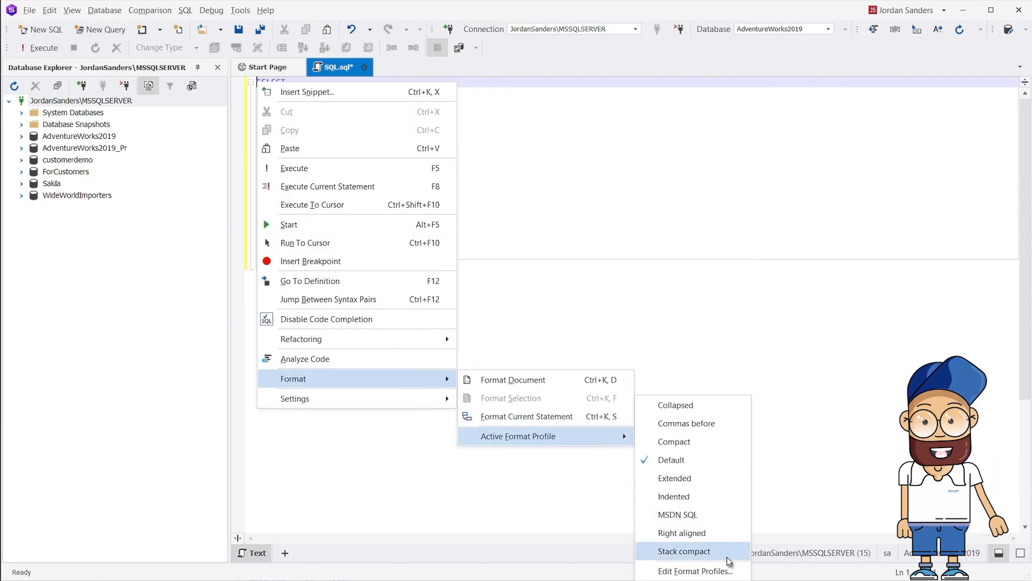
{"action": "left_click", "coordinate": [695, 571]}
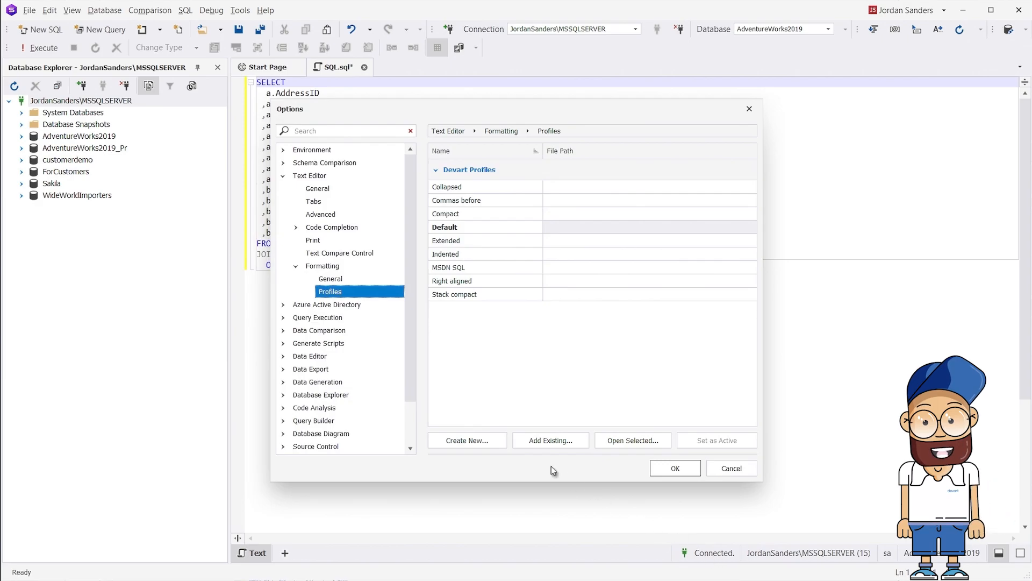
{"action": "left_click", "coordinate": [495, 439]}
{"action": "left_click", "coordinate": [550, 343]}
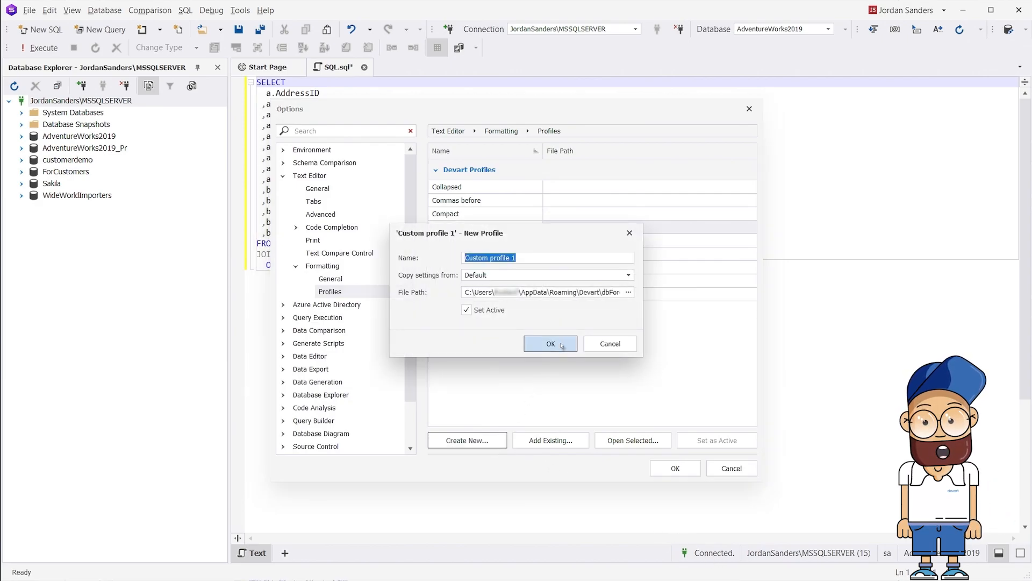
Enable line breaks after JOIN/APPLY and after ON in Custom profile 1 and save the profile
{"action": "left_click", "coordinate": [602, 423]}
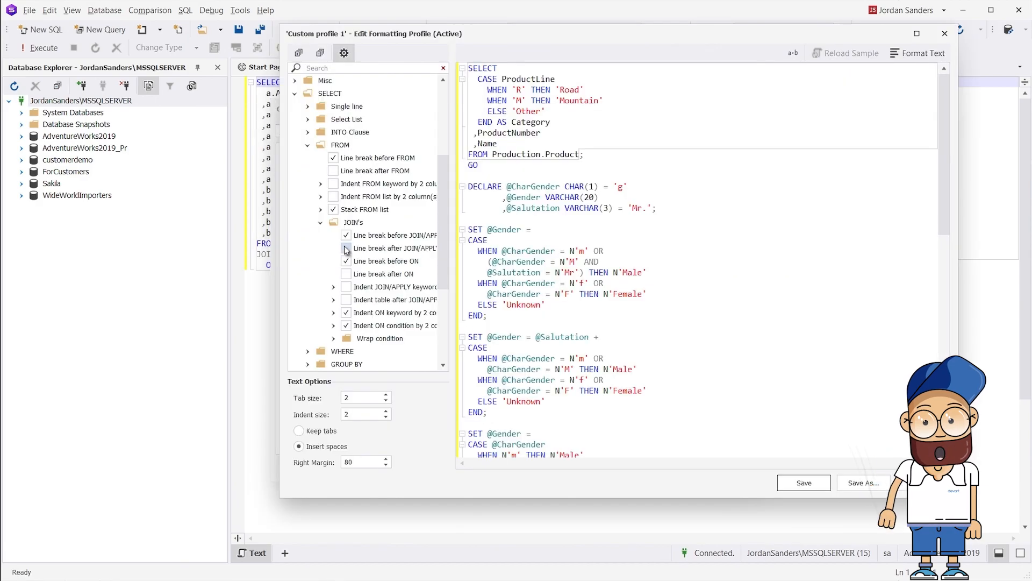
{"action": "left_click", "coordinate": [347, 248]}
{"action": "left_click", "coordinate": [346, 274]}
{"action": "left_click", "coordinate": [804, 482]}
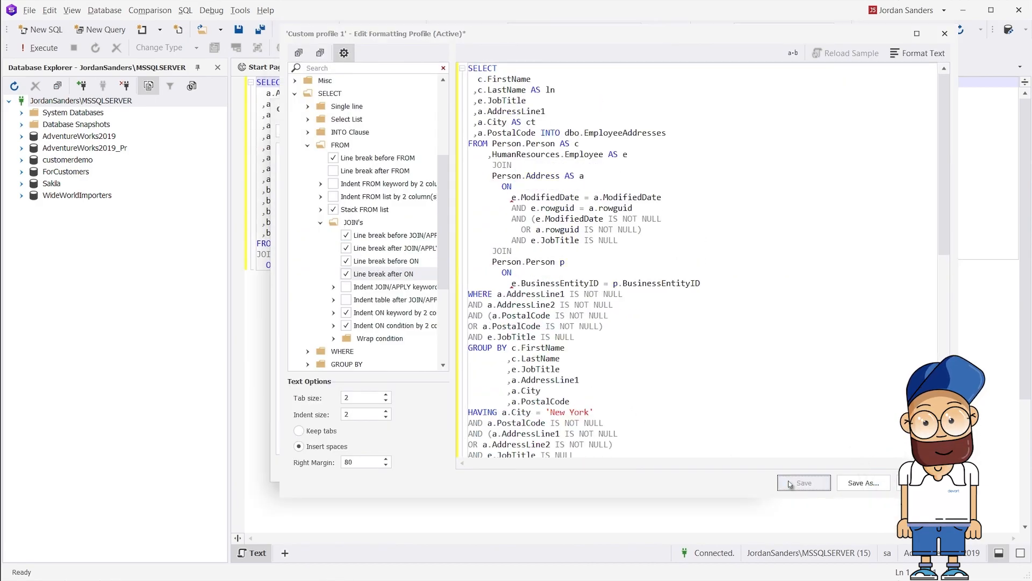
Accept the formatting options and reformat the whole SQL document with Custom profile 1
{"action": "left_click", "coordinate": [689, 466]}
{"action": "key", "text": "ctrl+k"}
{"action": "key", "text": "ctrl+d"}
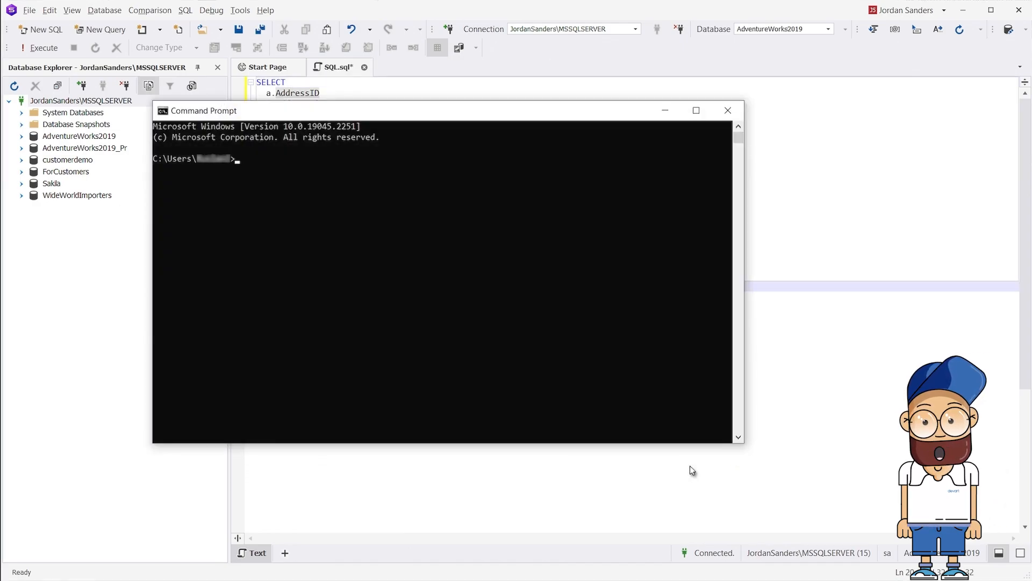
In Command Prompt, run dbforgesql.com with /formatsql on D:\SQL.sql, using the AdventureWorks2019 connection and the profile file Custom profile 1.xml
{"action": "key", "text": "ctrl+v"}
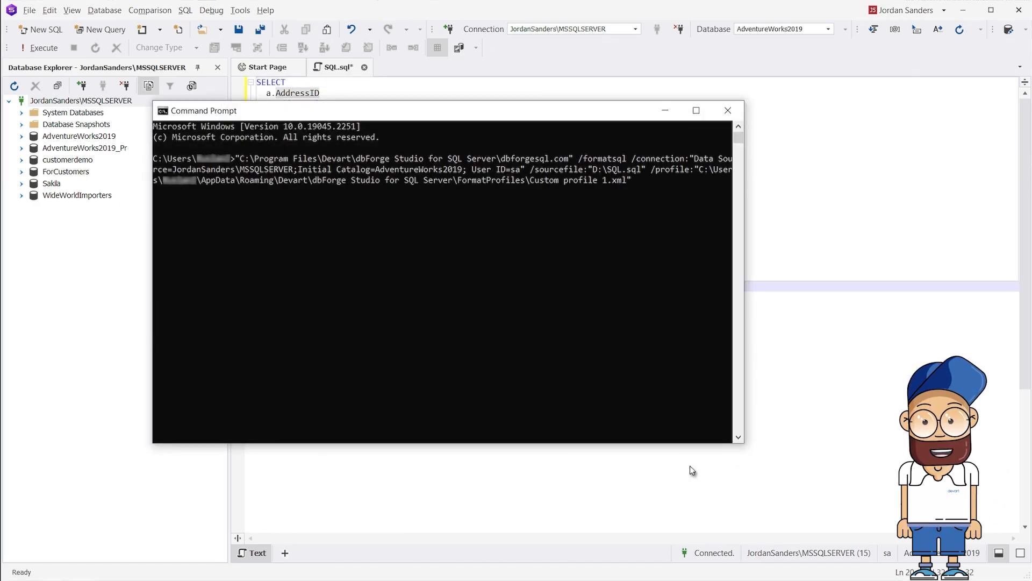
{"action": "key", "text": "Return"}
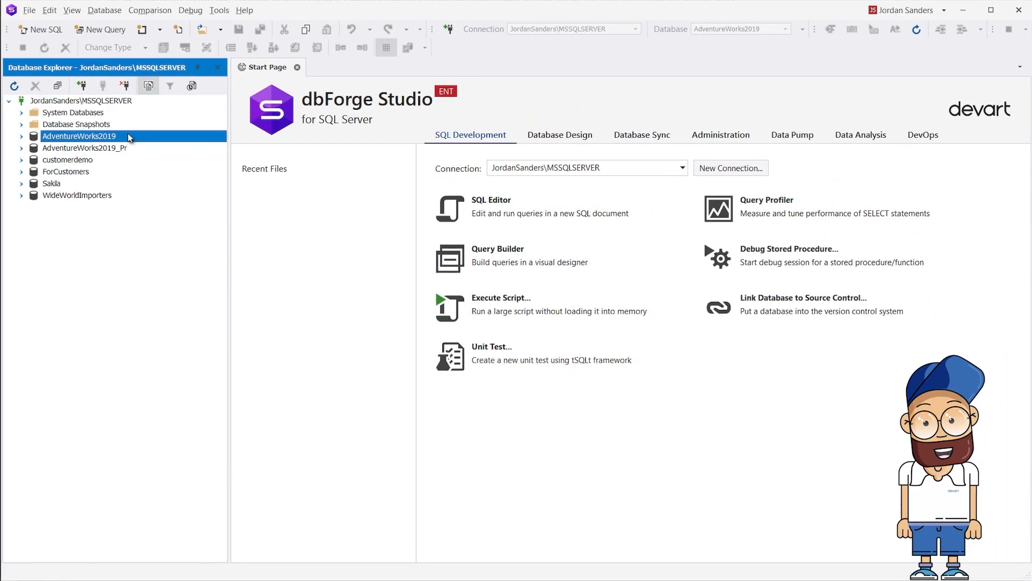
Start a new schema comparison with AdventureWorks2019 as source and AdventureWorks2019_Pr as target
{"action": "left_click", "coordinate": [130, 148], "text": "ctrl"}
{"action": "right_click", "coordinate": [107, 147]}
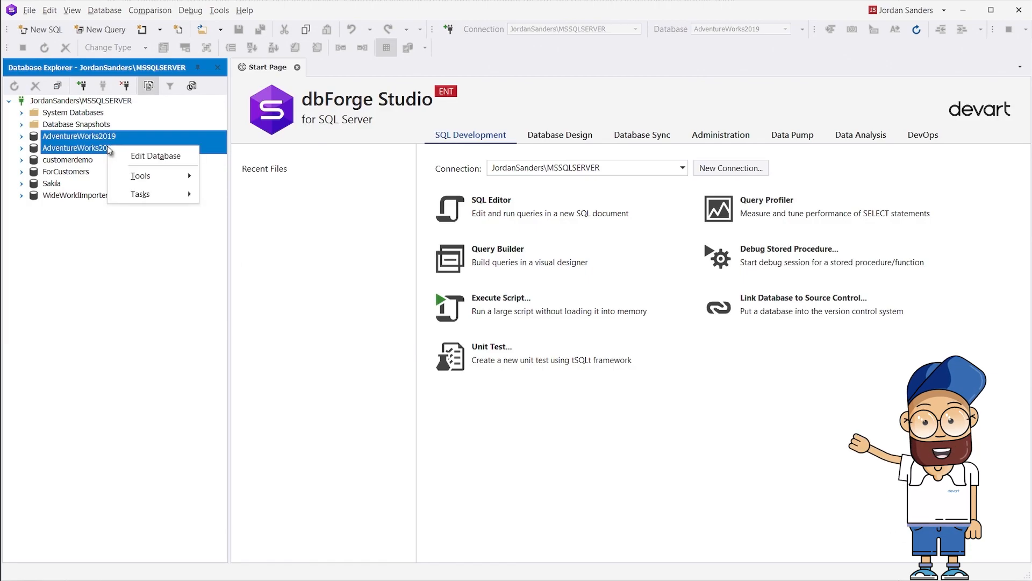
{"action": "mouse_move", "coordinate": [182, 175]}
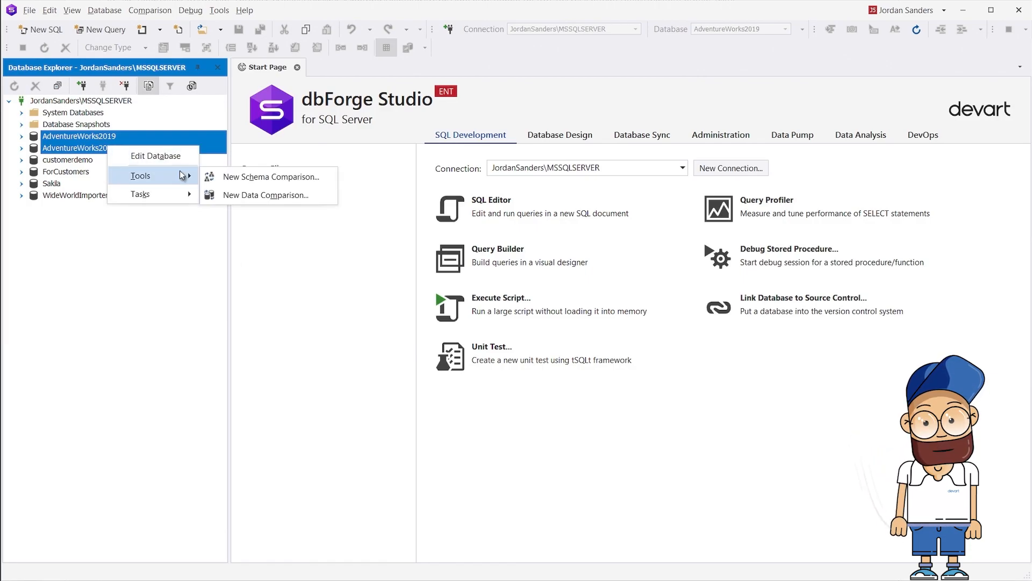
{"action": "left_click", "coordinate": [220, 177]}
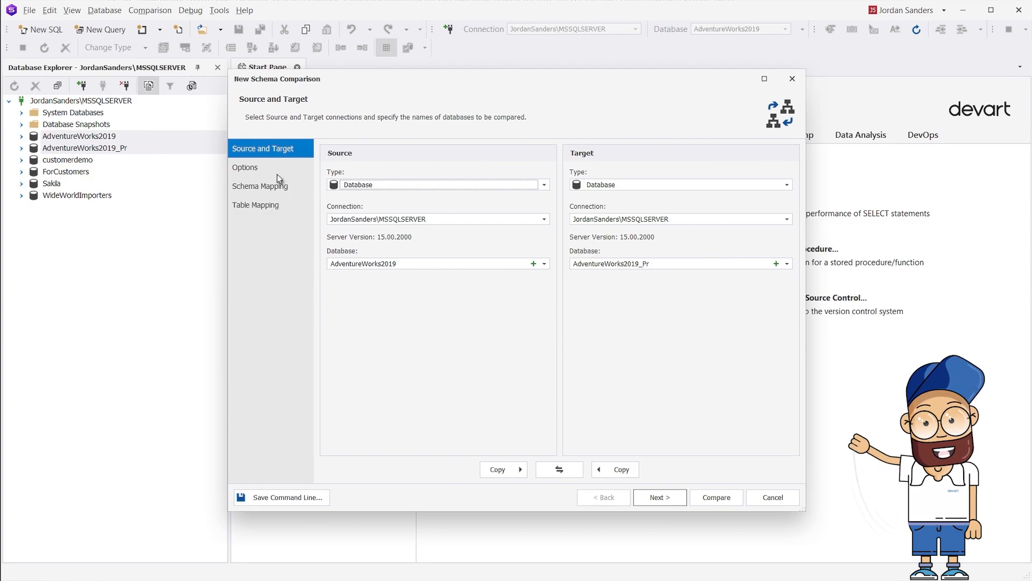
Review the source types, comparison options, schema mapping and table mapping without changing them, and run the schema comparison
{"action": "left_click", "coordinate": [544, 185]}
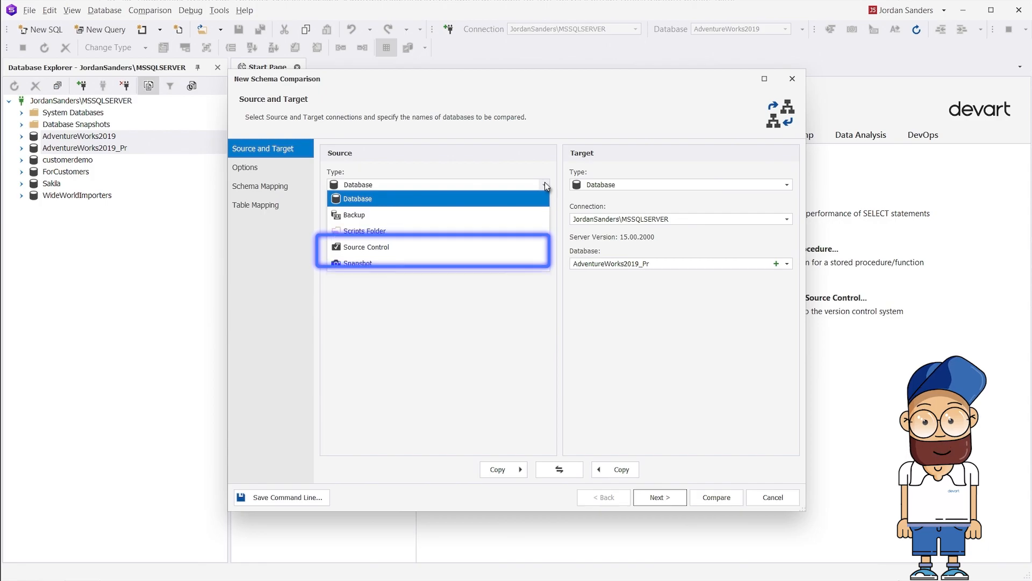
{"action": "left_click", "coordinate": [545, 184]}
{"action": "left_click", "coordinate": [676, 492]}
{"action": "left_click_drag", "start_coordinate": [793, 192], "coordinate": [793, 369]}
{"action": "left_click", "coordinate": [669, 493]}
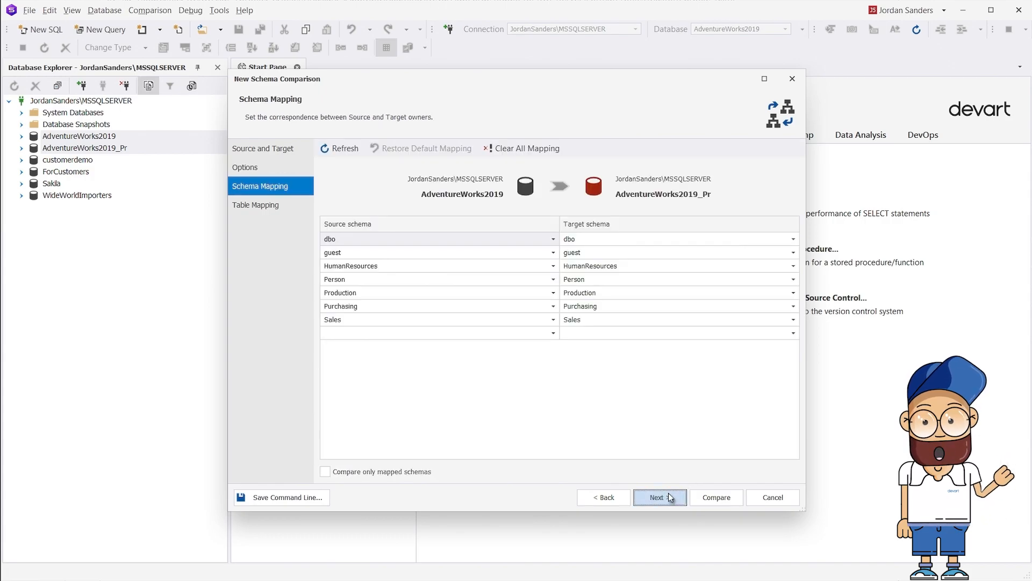
{"action": "left_click", "coordinate": [669, 494]}
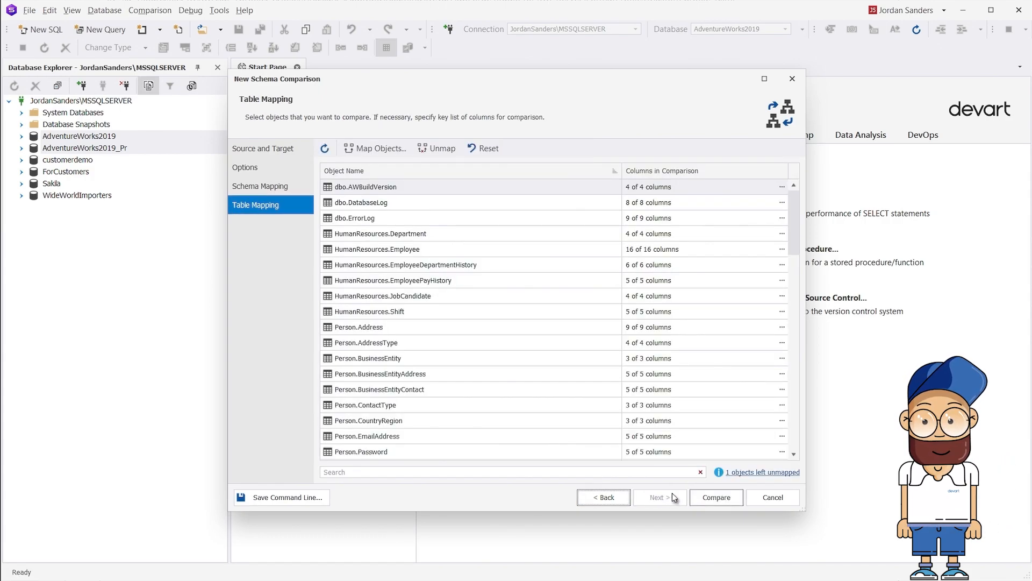
{"action": "left_click", "coordinate": [698, 492]}
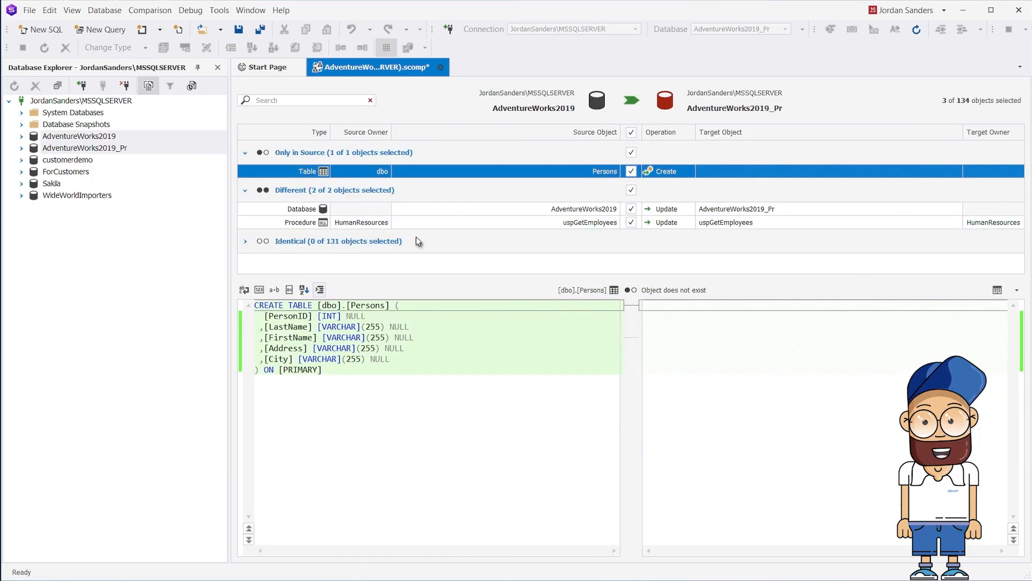
Examine the script differences for the uspGetEmployees procedure and the Persons table in the comparison results
{"action": "left_click", "coordinate": [396, 220]}
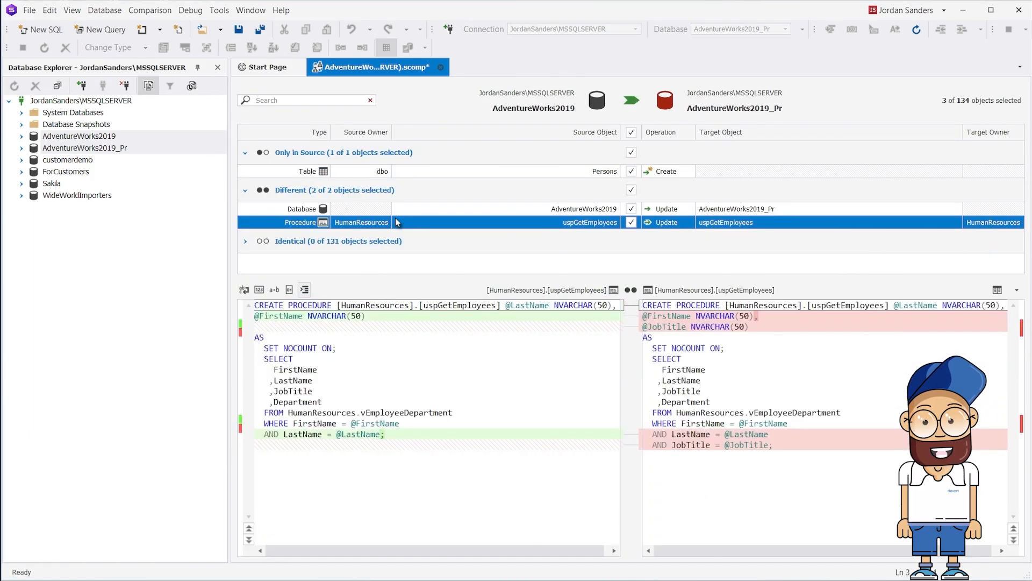
{"action": "left_click", "coordinate": [399, 167]}
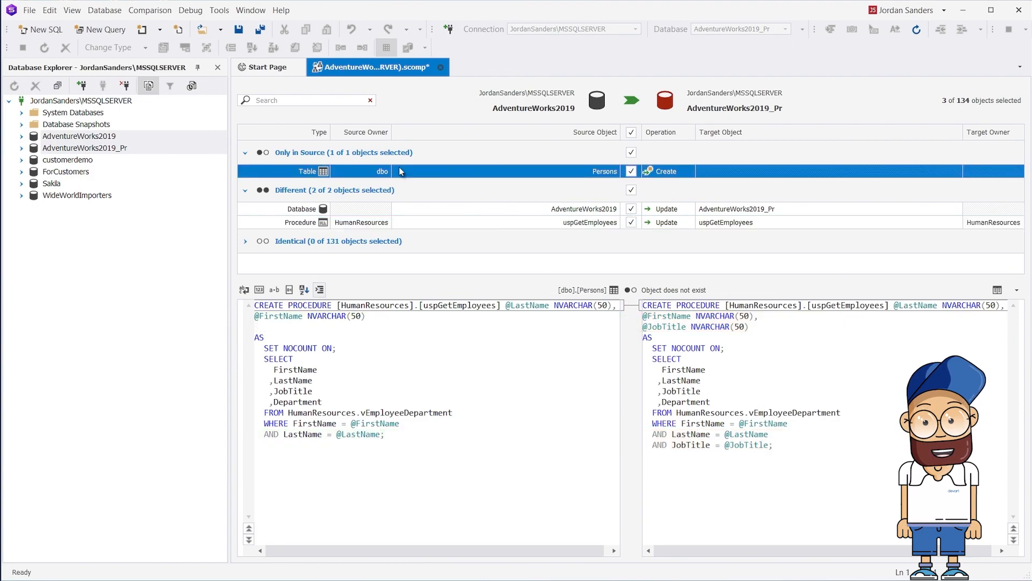
Save the schema synchronization settings as a command-line batch file and generate the synchronization script in the internal editor
{"action": "left_click", "coordinate": [630, 100]}
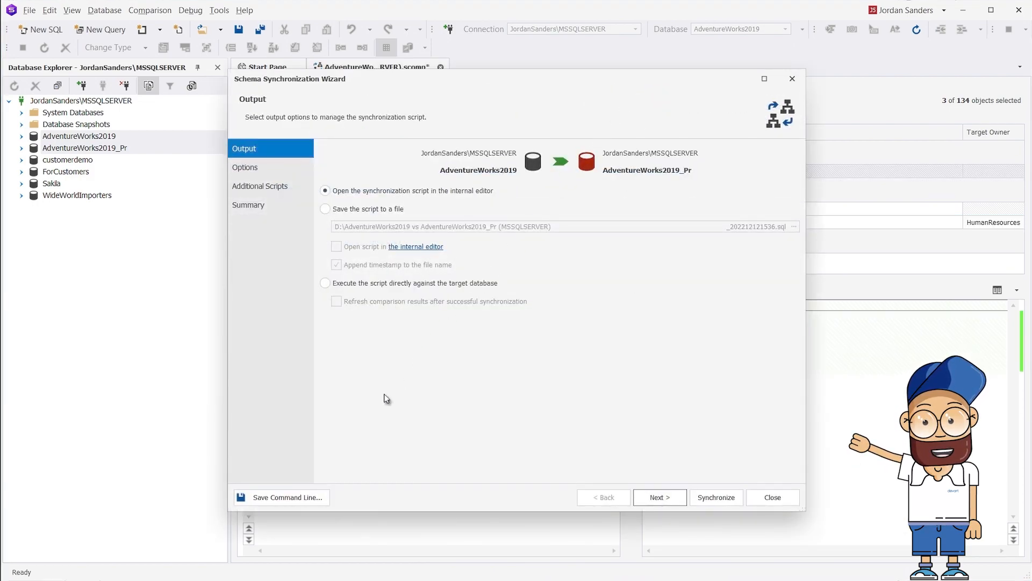
{"action": "left_click", "coordinate": [303, 496]}
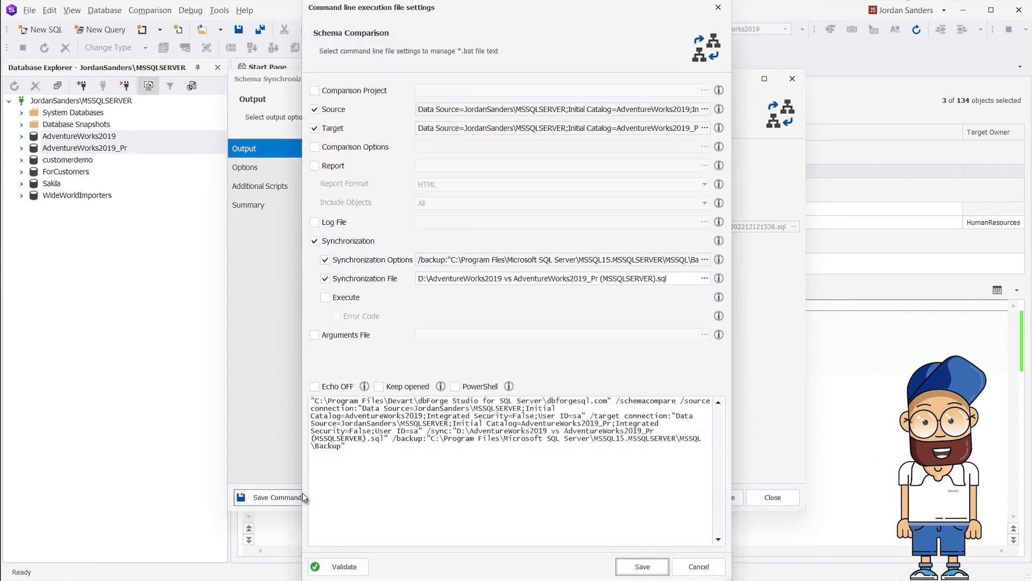
{"action": "left_click", "coordinate": [627, 566]}
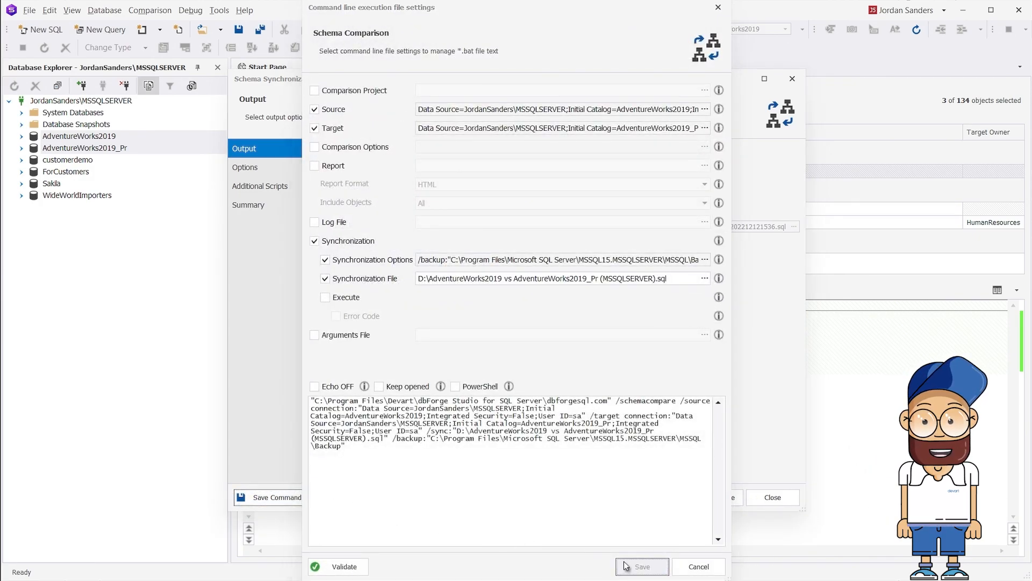
{"action": "left_click", "coordinate": [817, 383]}
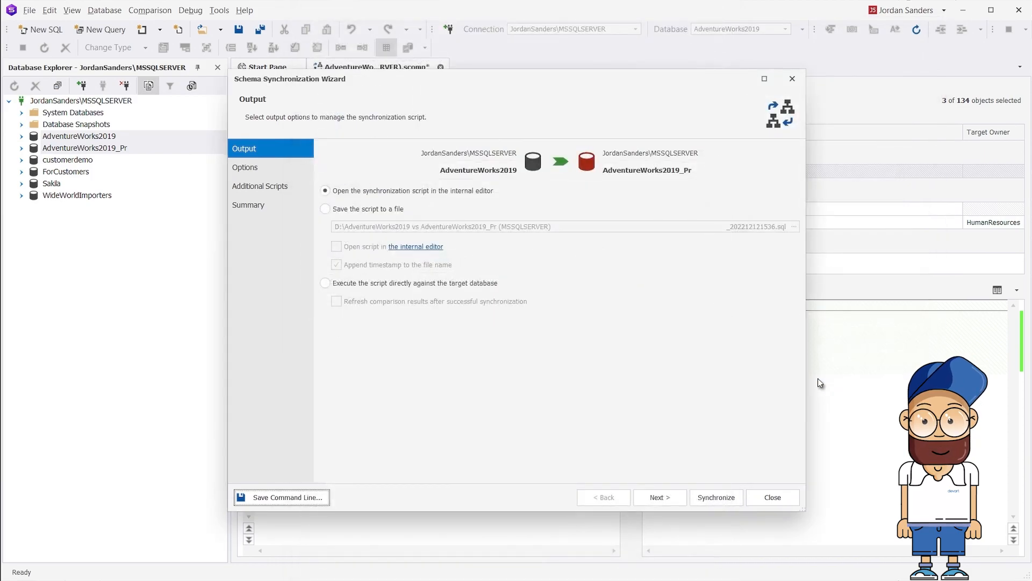
{"action": "left_click", "coordinate": [733, 496]}
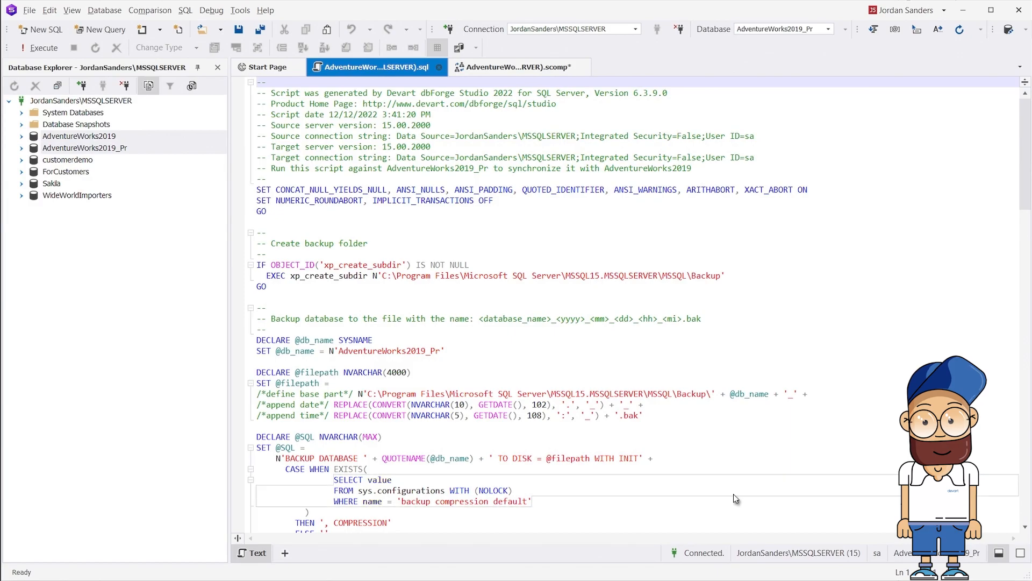
Save the schema comparison of the two AdventureWorks databases as a .scomp file in the Data folder
{"action": "left_click", "coordinate": [575, 69]}
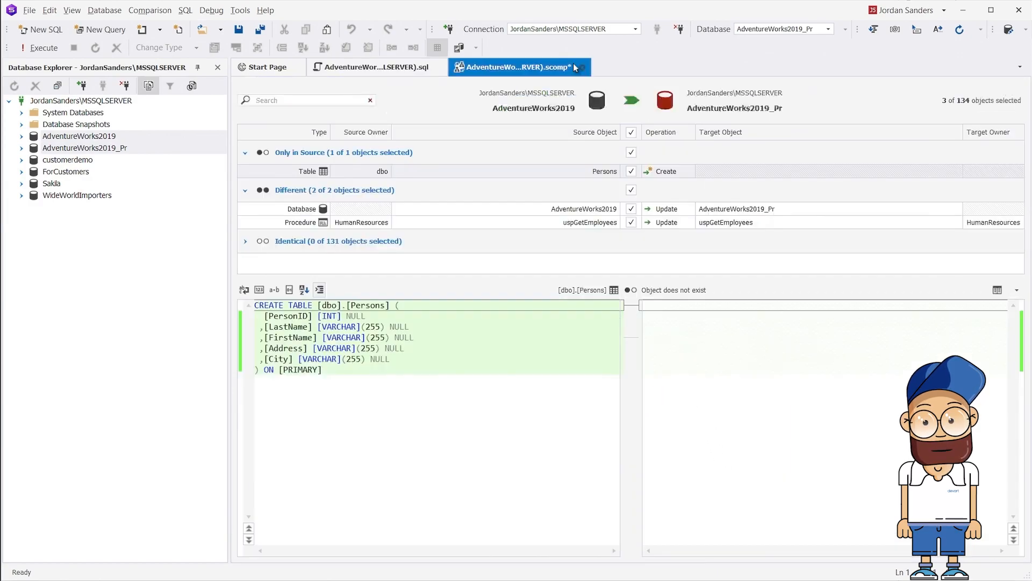
{"action": "left_click", "coordinate": [239, 30]}
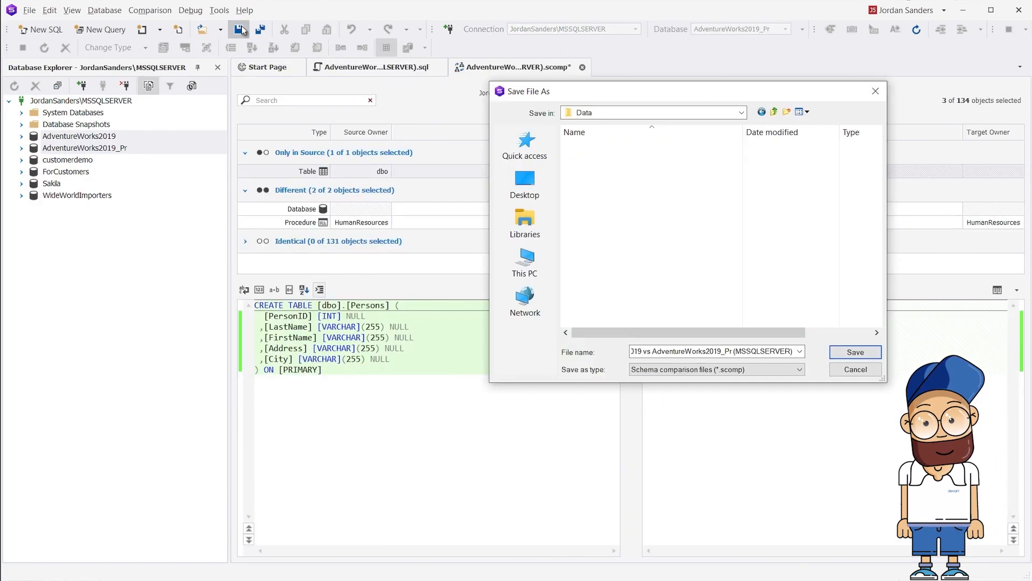
{"action": "left_click", "coordinate": [843, 352]}
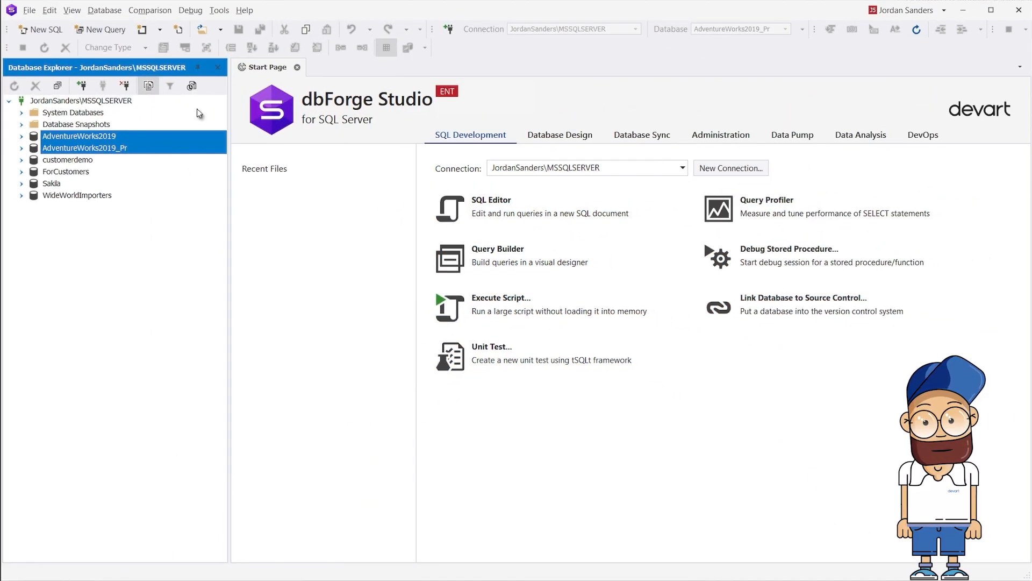
Start a new data comparison between AdventureWorks2019 and AdventureWorks2019_Pr and check the available source types, keeping Database
{"action": "right_click", "coordinate": [124, 142]}
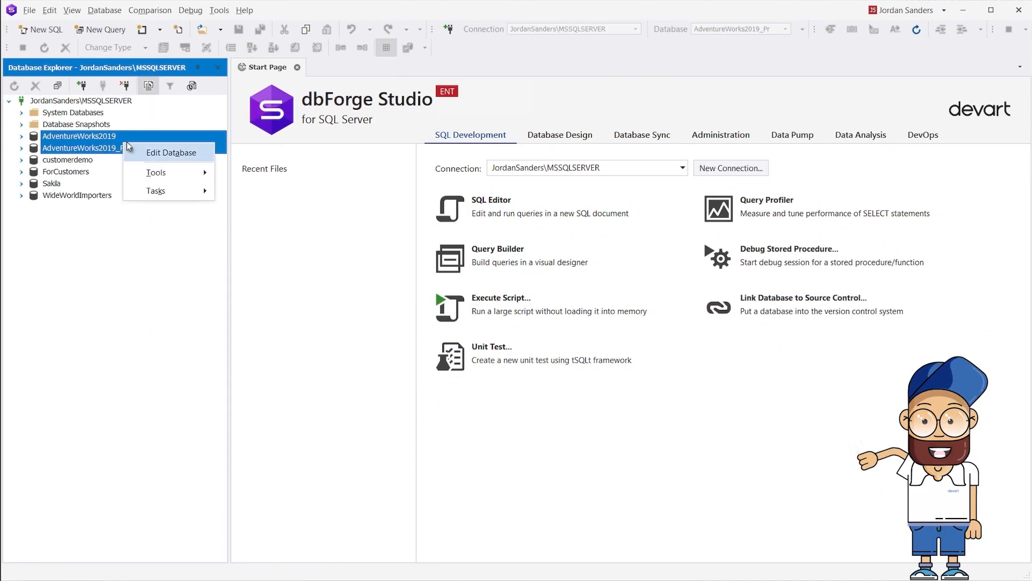
{"action": "mouse_move", "coordinate": [161, 172]}
{"action": "left_click", "coordinate": [279, 188]}
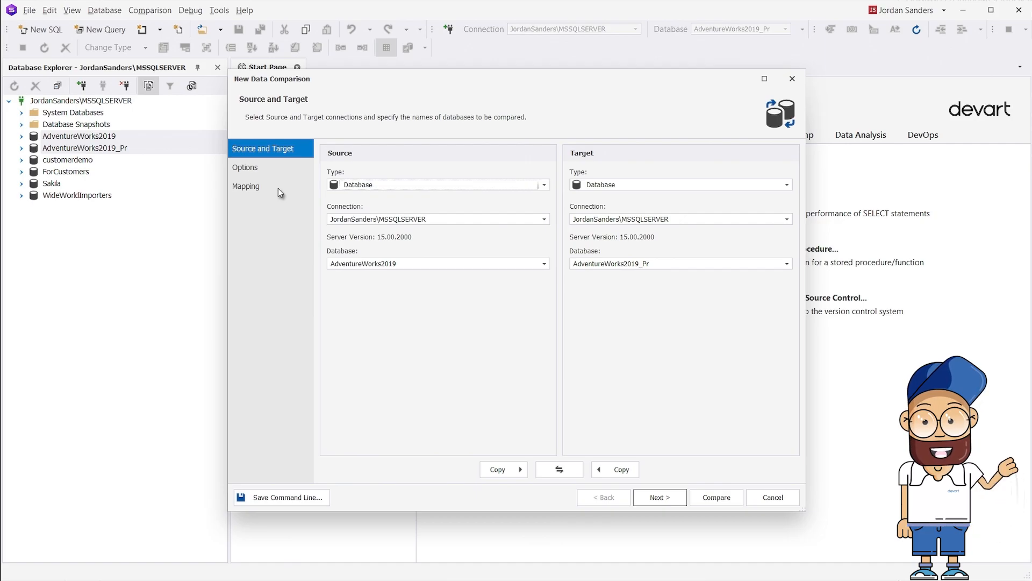
{"action": "left_click", "coordinate": [544, 185]}
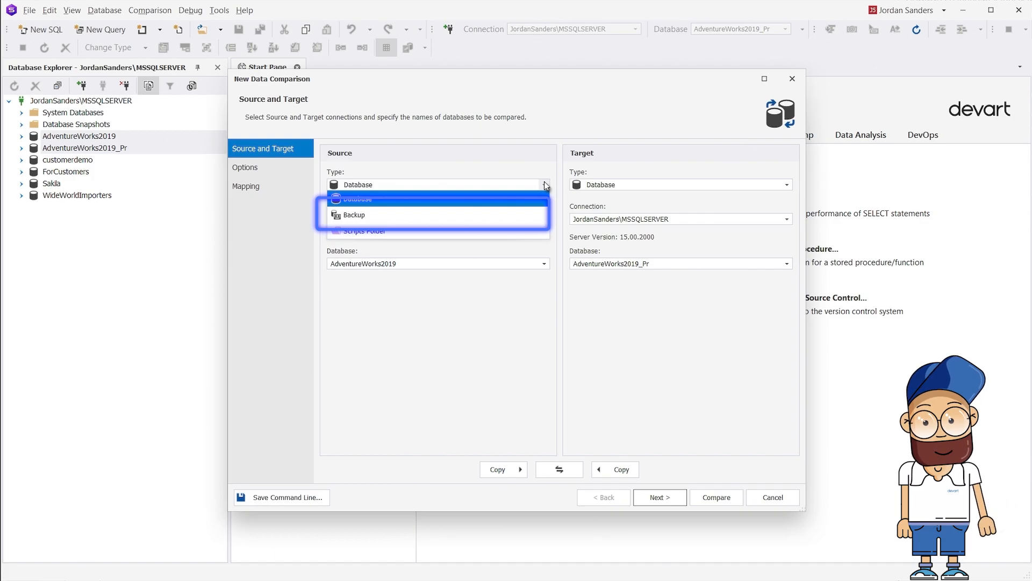
{"action": "left_click", "coordinate": [544, 186]}
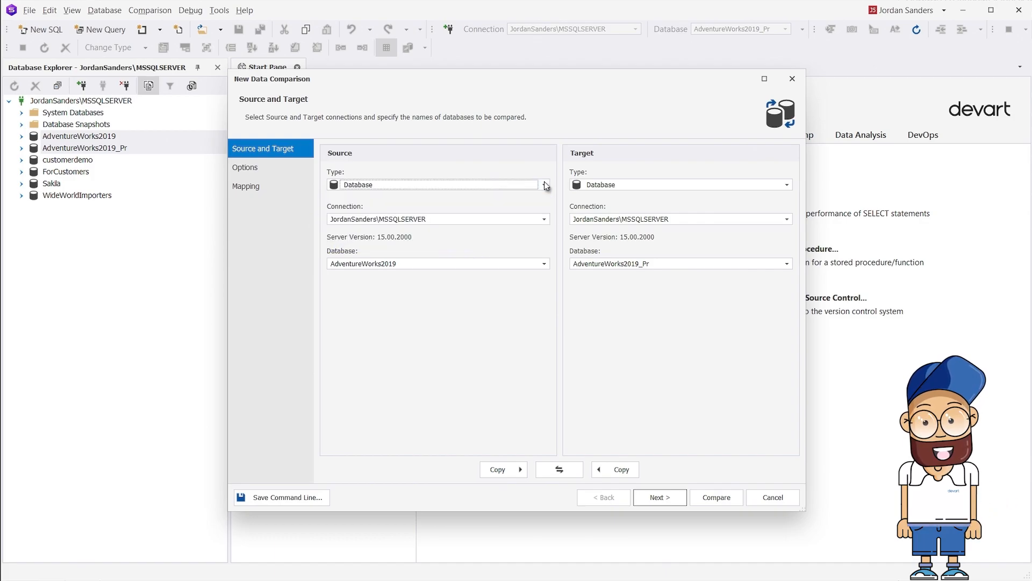
Review the data comparison options and object mapping without changing them, and run the comparison
{"action": "left_click", "coordinate": [672, 494]}
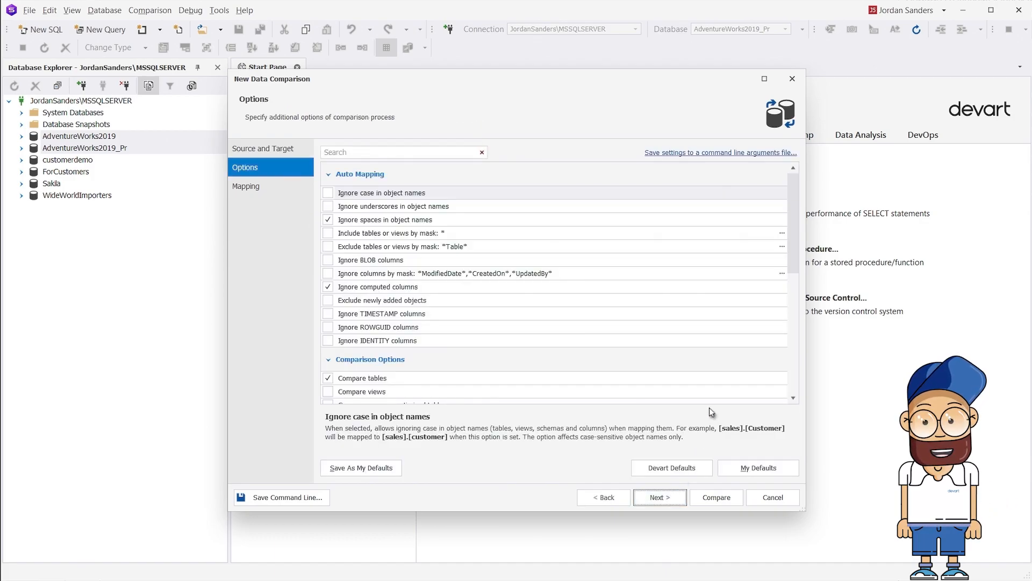
{"action": "left_click_drag", "start_coordinate": [791, 225], "coordinate": [791, 345]}
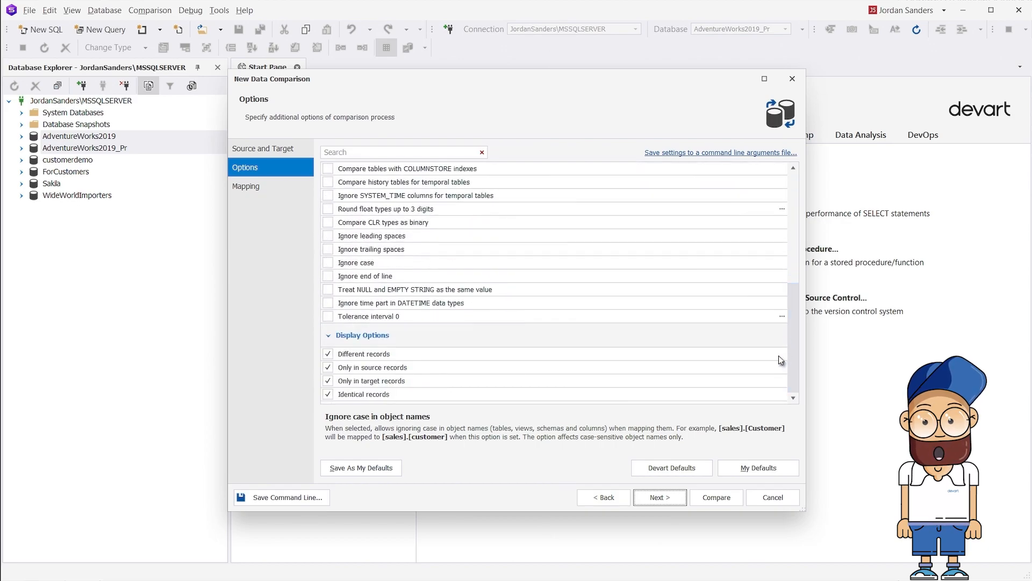
{"action": "left_click", "coordinate": [671, 496]}
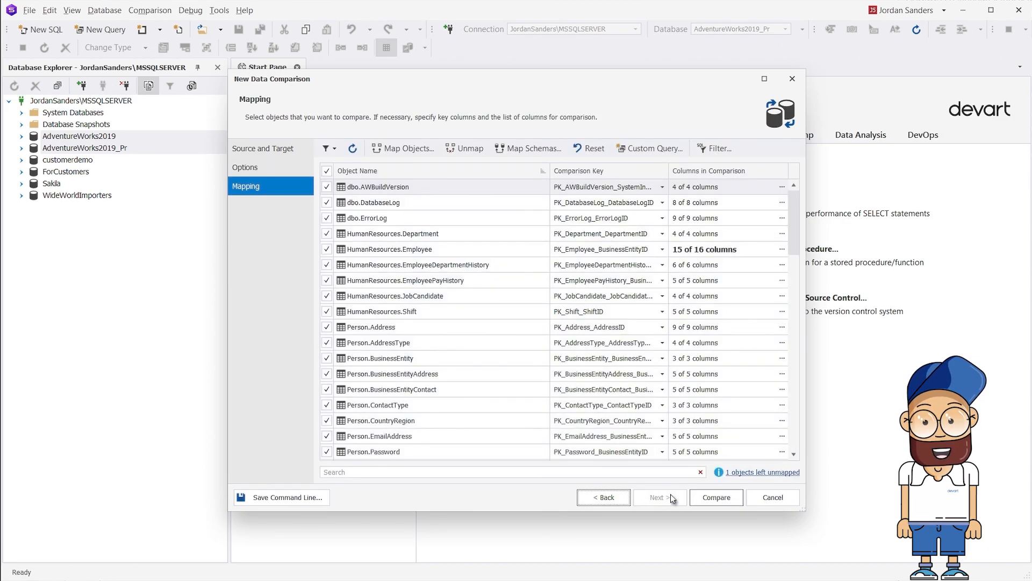
{"action": "left_click", "coordinate": [695, 496]}
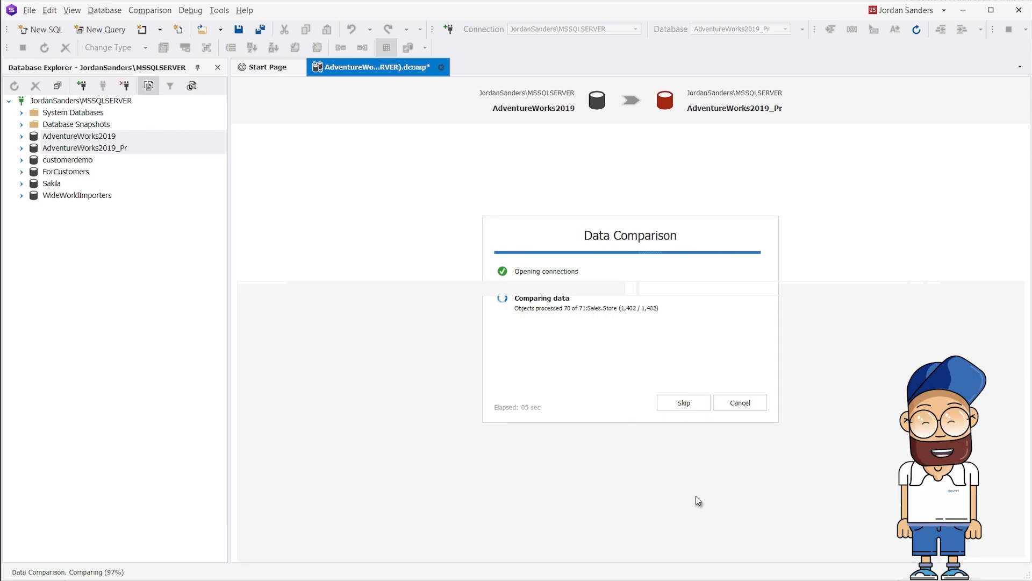
Examine the differing Person.Address records and generate their synchronization script in the internal editor, previewing the command-line settings without saving them
{"action": "scroll", "coordinate": [695, 496], "scroll_direction": "right", "scroll_amount": 3}
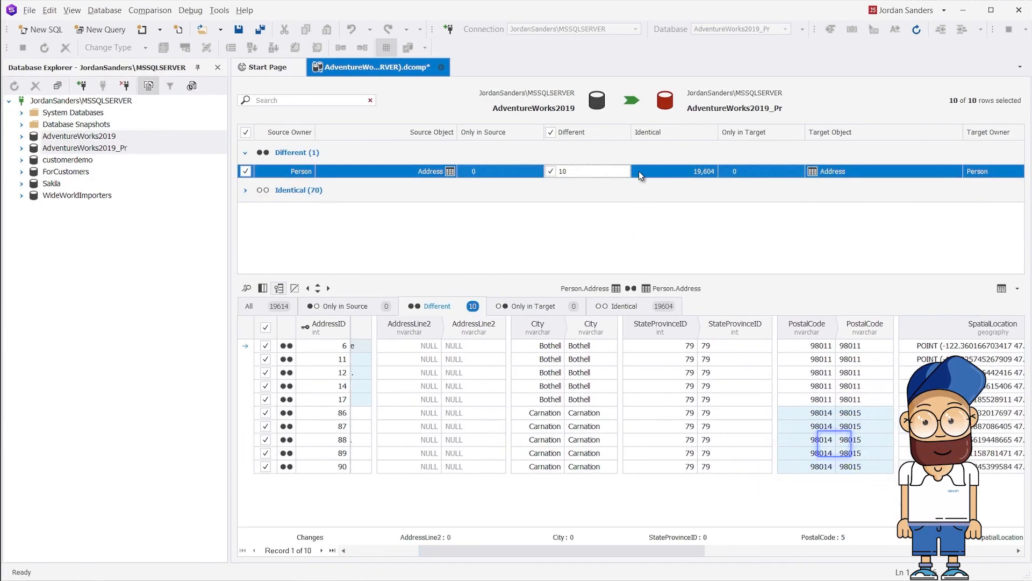
{"action": "left_click", "coordinate": [629, 101]}
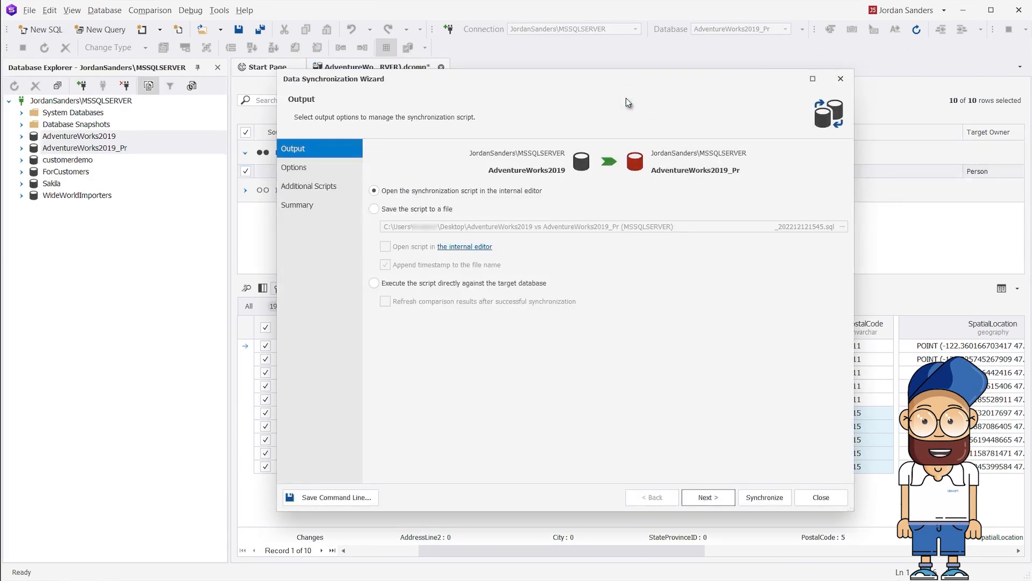
{"action": "left_click", "coordinate": [351, 496]}
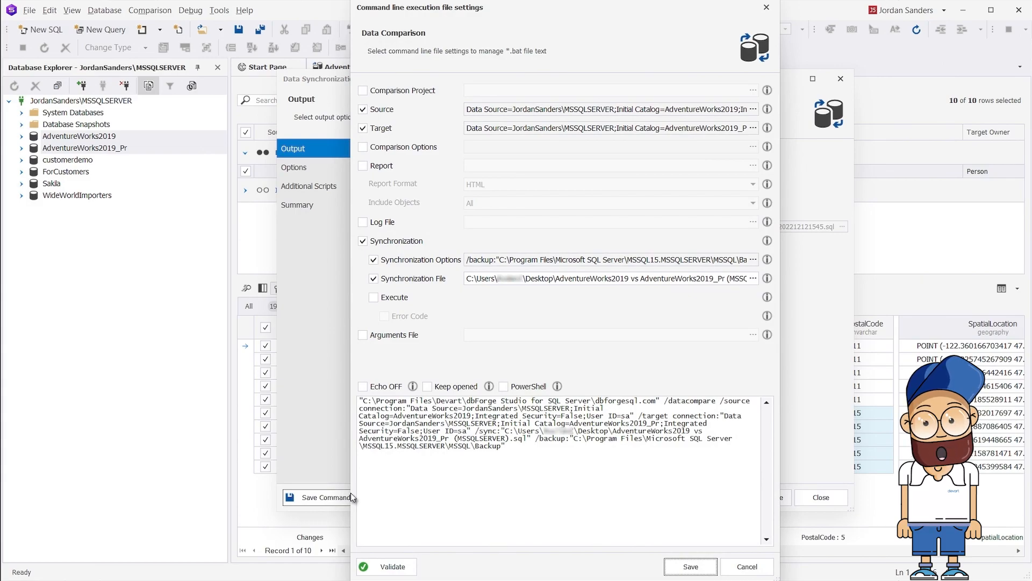
{"action": "left_click", "coordinate": [732, 567]}
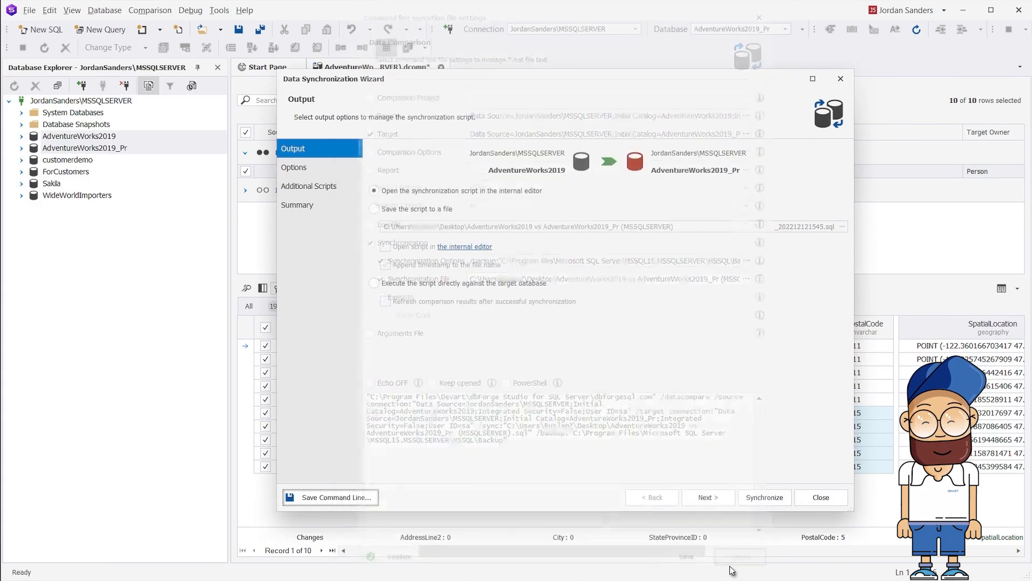
{"action": "left_click", "coordinate": [769, 492]}
{"action": "mouse_move", "coordinate": [1026, 145]}
{"action": "left_mouse_down"}
{"action": "mouse_move", "coordinate": [1026, 428]}
{"action": "mouse_move", "coordinate": [1025, 136]}
{"action": "left_mouse_up"}
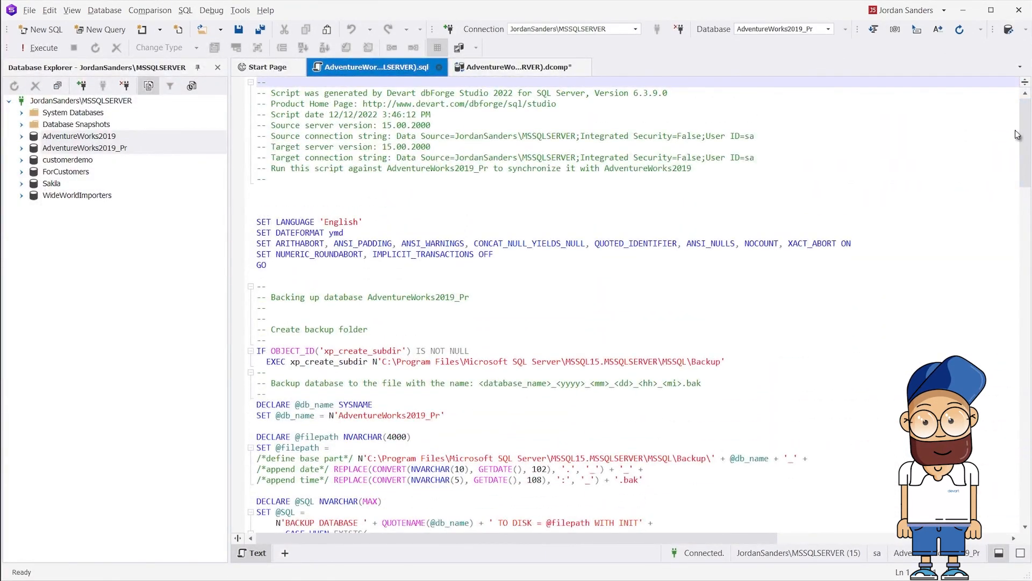
Return to the data comparison of the two AdventureWorks databases and save it as a .dcomp file
{"action": "left_click", "coordinate": [513, 66]}
{"action": "left_click", "coordinate": [239, 30]}
{"action": "left_click", "coordinate": [840, 350]}
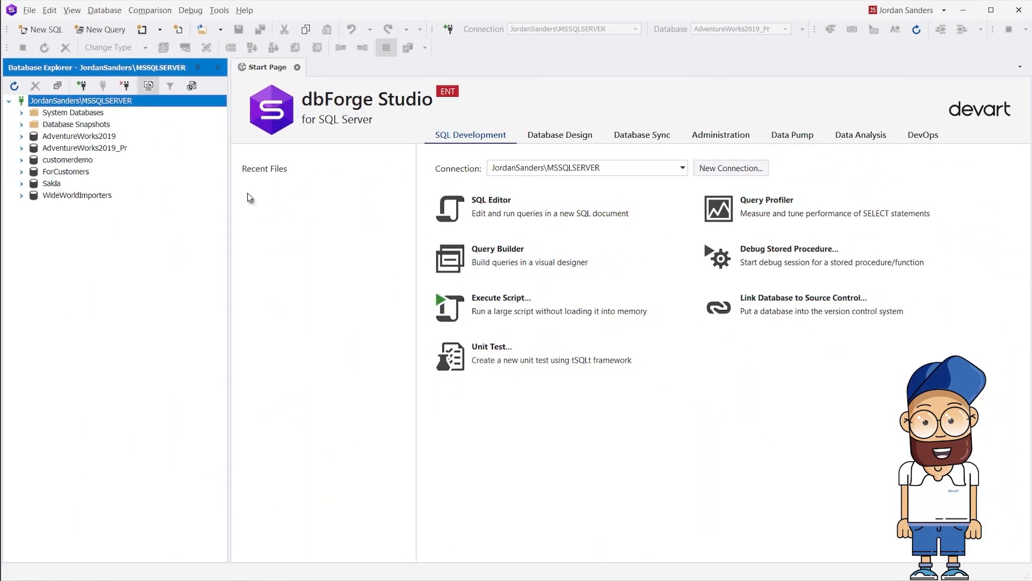
Create a new documentation project for AdventureWorks2019 and expand the database's object categories
{"action": "right_click", "coordinate": [116, 136]}
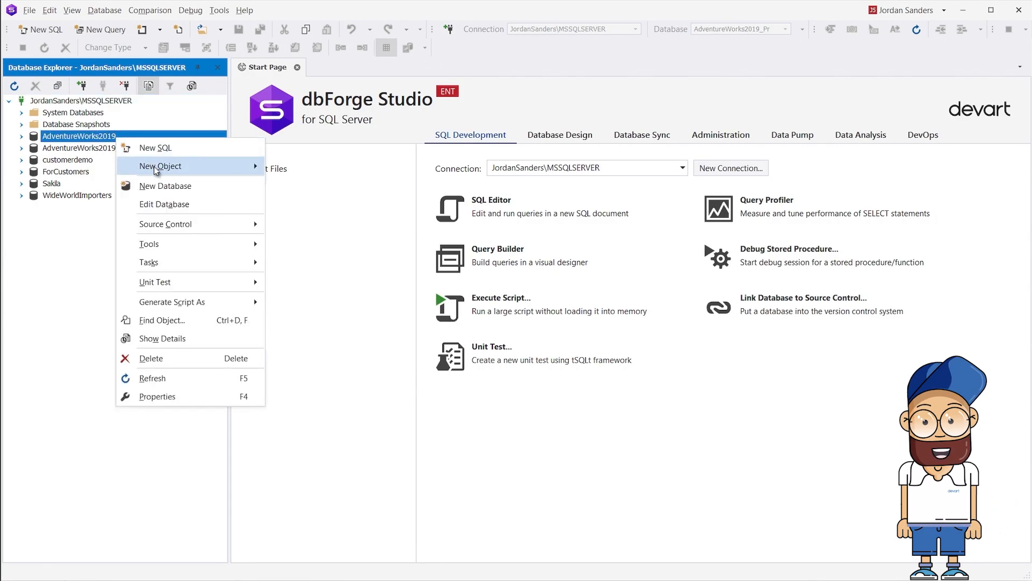
{"action": "mouse_move", "coordinate": [252, 243]}
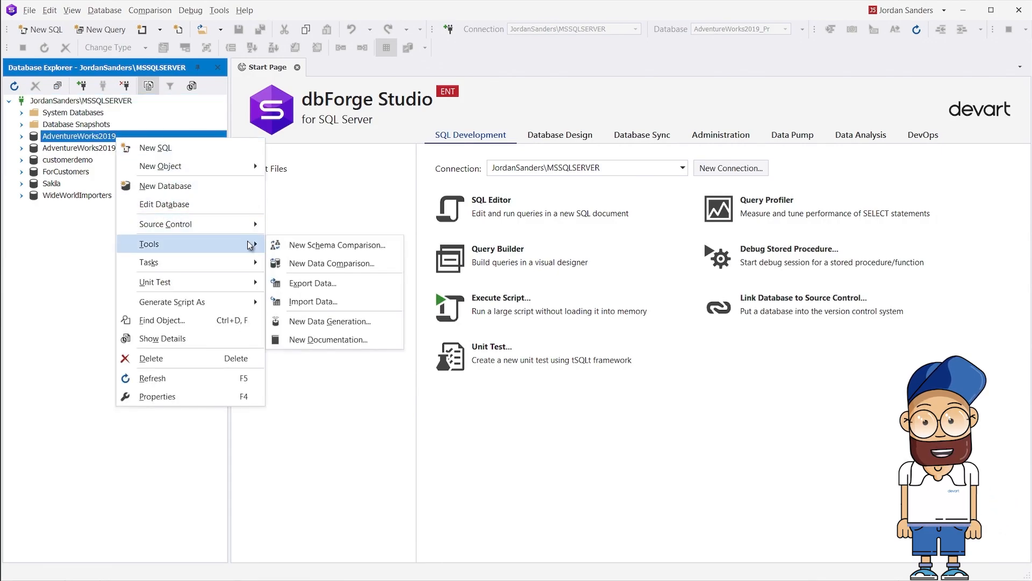
{"action": "left_click", "coordinate": [375, 336]}
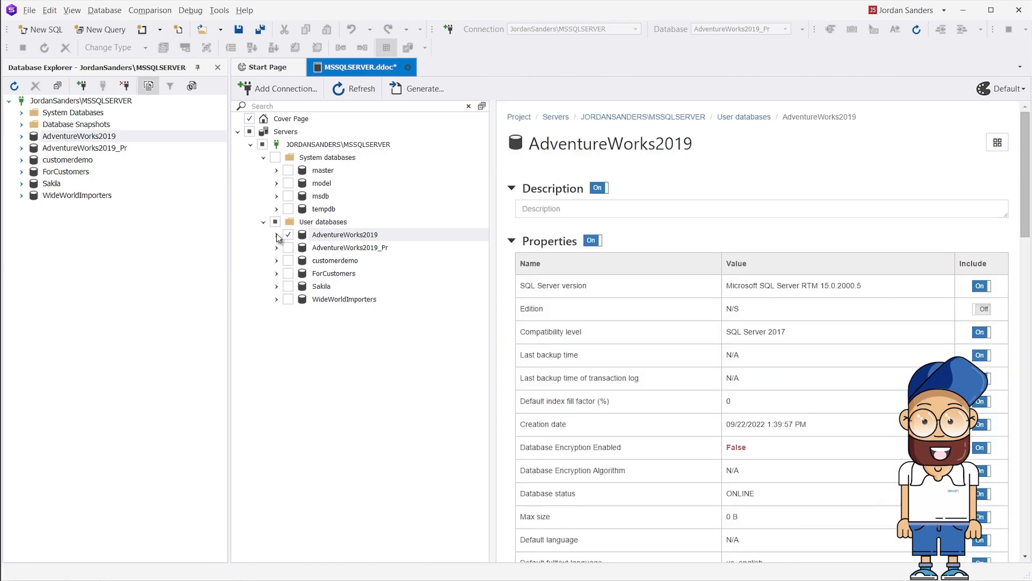
{"action": "left_click", "coordinate": [276, 234]}
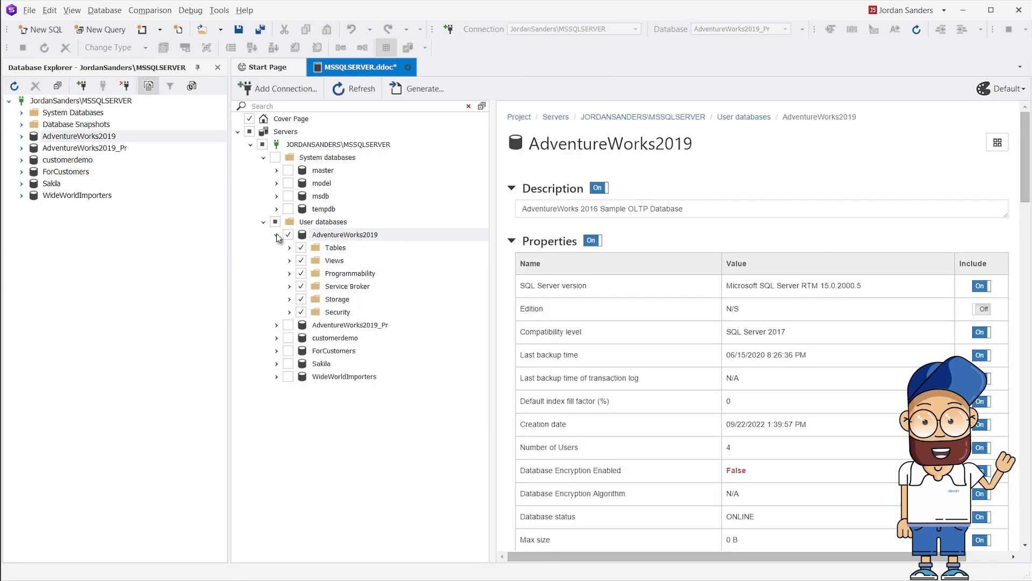
Exclude Views, Programmability, Service Broker, Storage and Security of AdventureWorks2019 from the documentation, and display the Tables page
{"action": "left_click", "coordinate": [301, 260]}
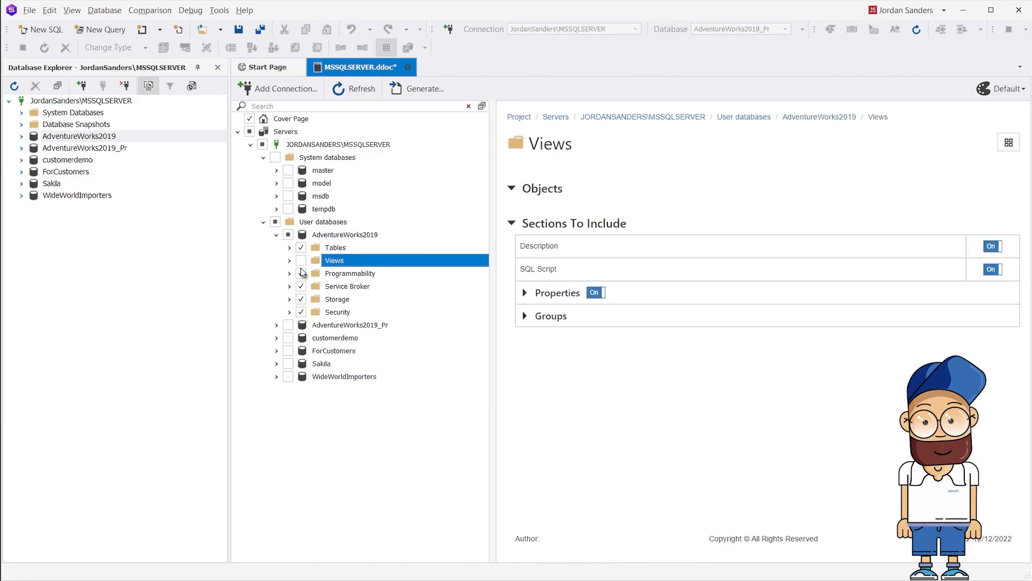
{"action": "left_click", "coordinate": [301, 273]}
{"action": "left_click", "coordinate": [301, 286]}
{"action": "left_click", "coordinate": [301, 299]}
{"action": "left_click", "coordinate": [301, 312]}
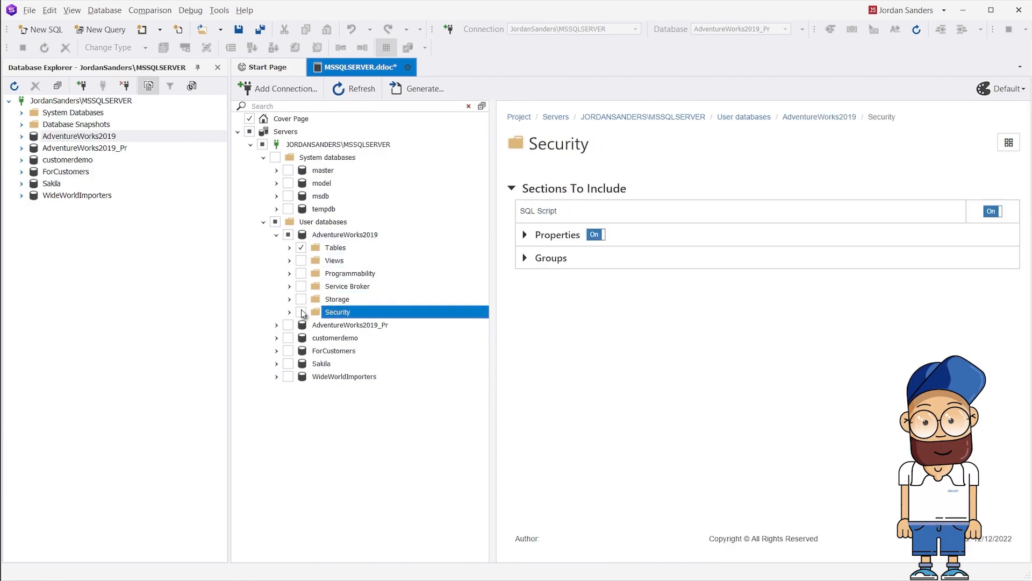
{"action": "left_click", "coordinate": [335, 247]}
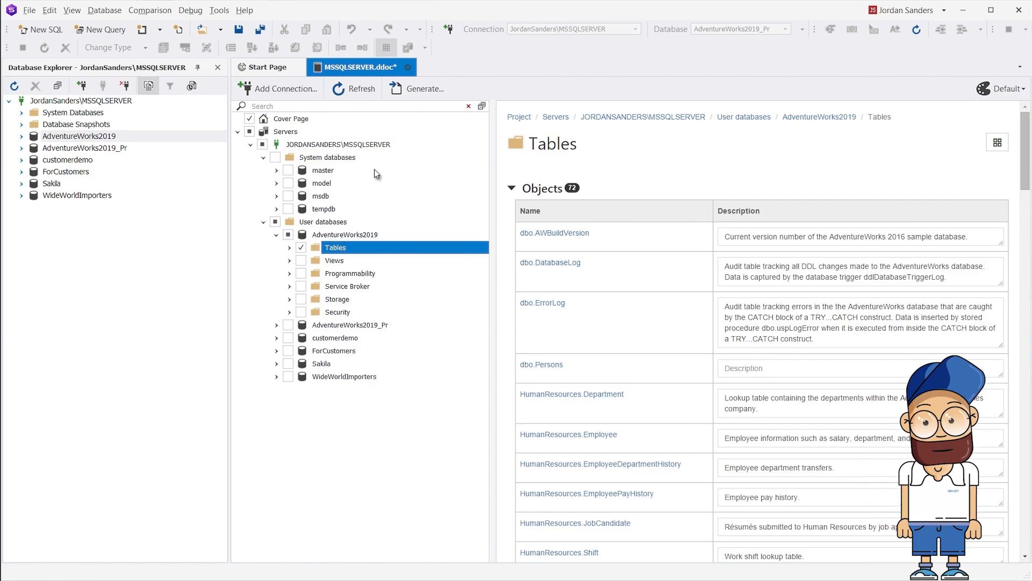
Generate HTML documentation into a timestamped MSSQLSERVER folder in Documents, view its cover page, and open the command-line settings for the generation
{"action": "left_click", "coordinate": [419, 88]}
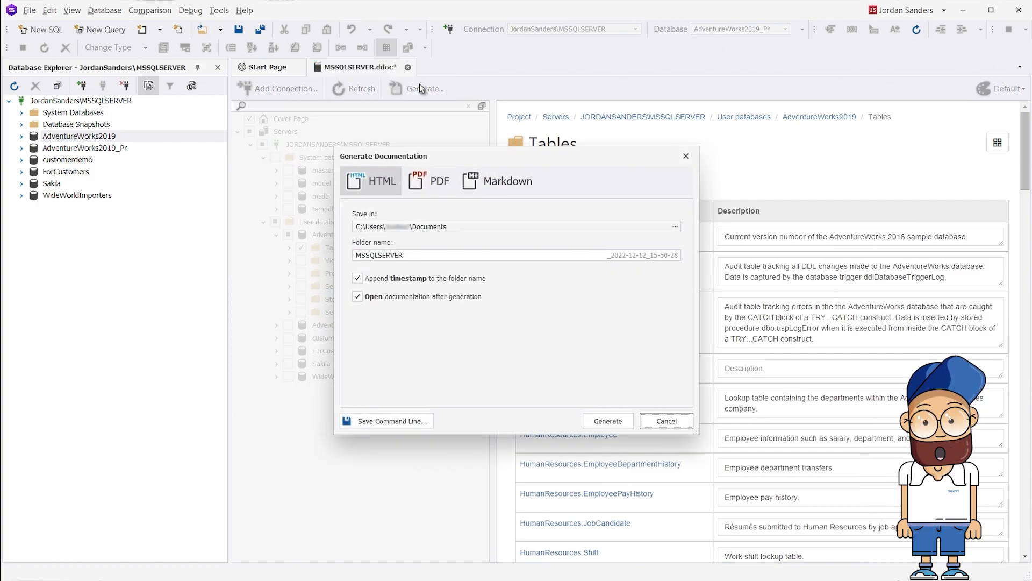
{"action": "left_click", "coordinate": [626, 421]}
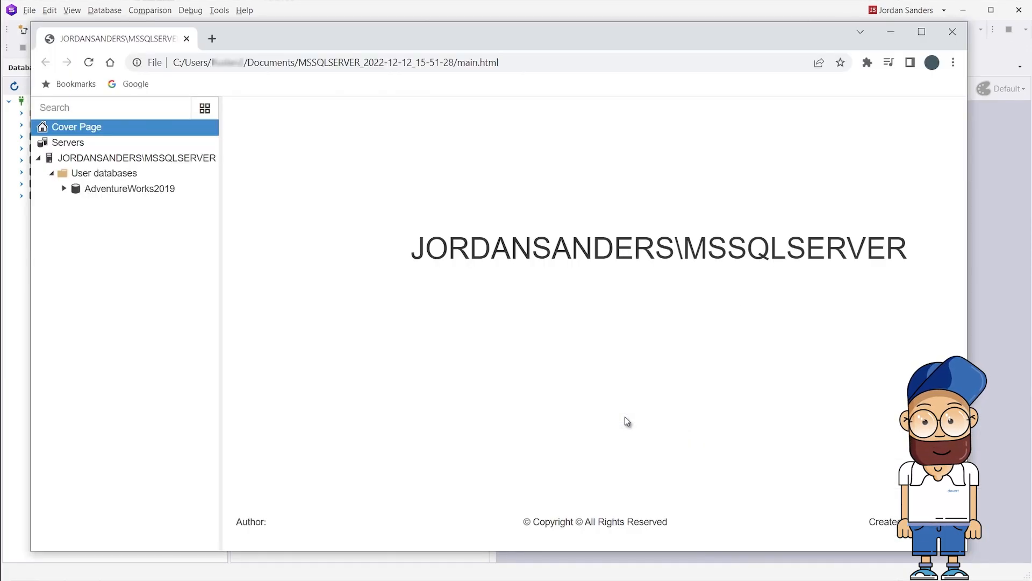
{"action": "left_click", "coordinate": [891, 34]}
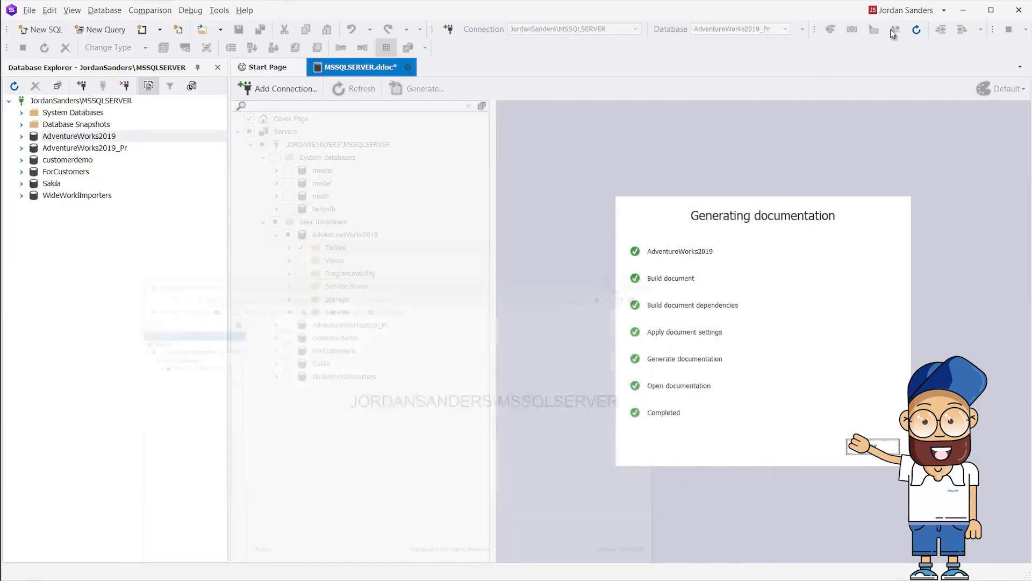
{"action": "left_click", "coordinate": [872, 447]}
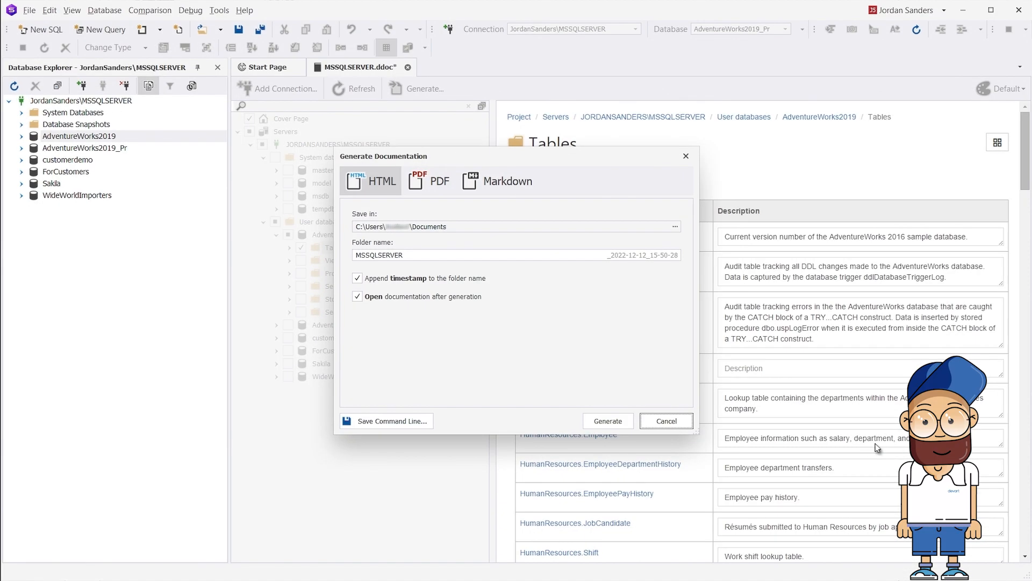
{"action": "left_click", "coordinate": [399, 419]}
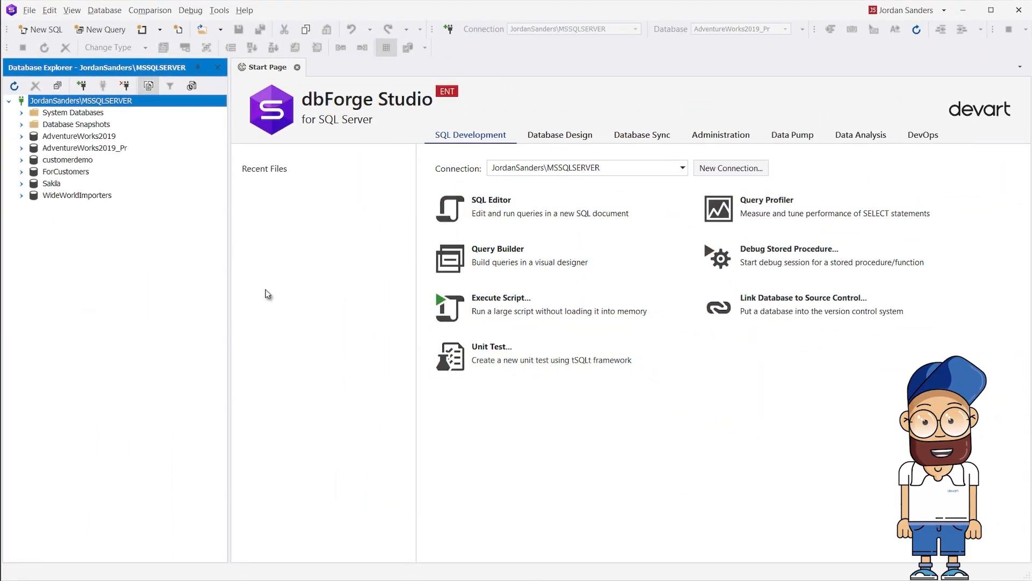
Start linking AdventureWorks2019 to source control and add a new repository that uses Git
{"action": "right_click", "coordinate": [103, 136]}
{"action": "mouse_move", "coordinate": [233, 225]}
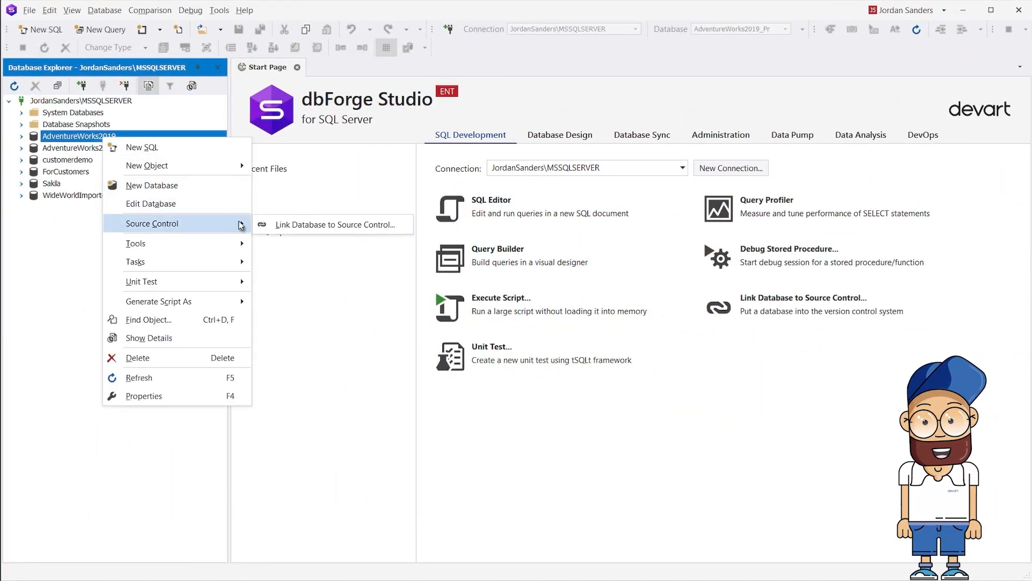
{"action": "left_click", "coordinate": [272, 225]}
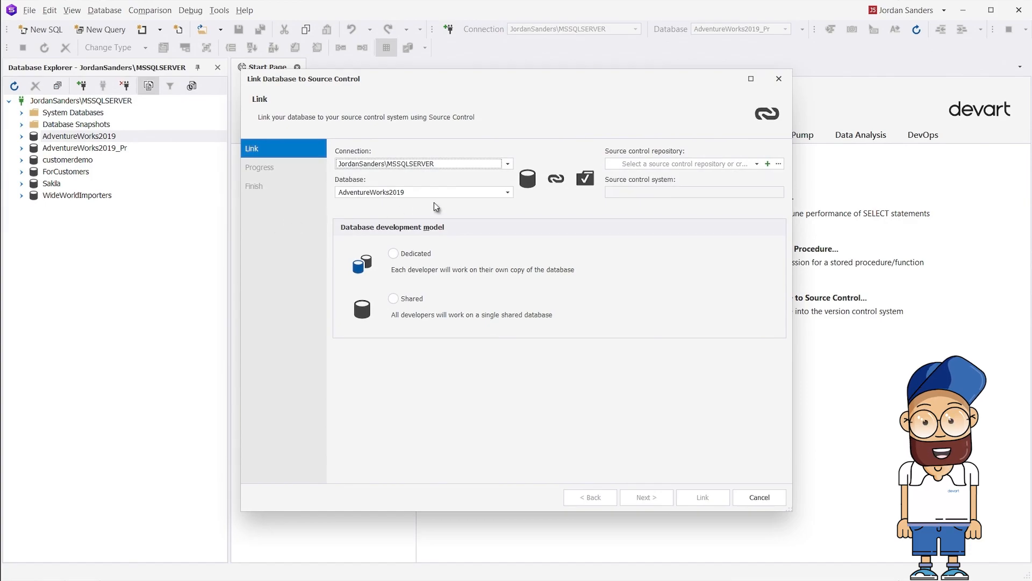
{"action": "left_click", "coordinate": [768, 164]}
{"action": "left_click", "coordinate": [762, 155]}
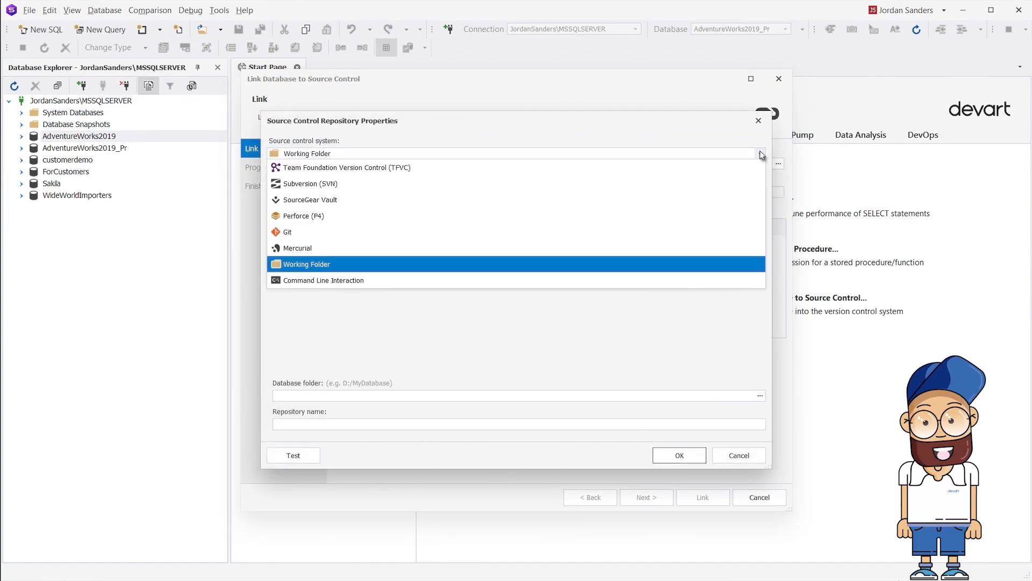
{"action": "left_click", "coordinate": [376, 228]}
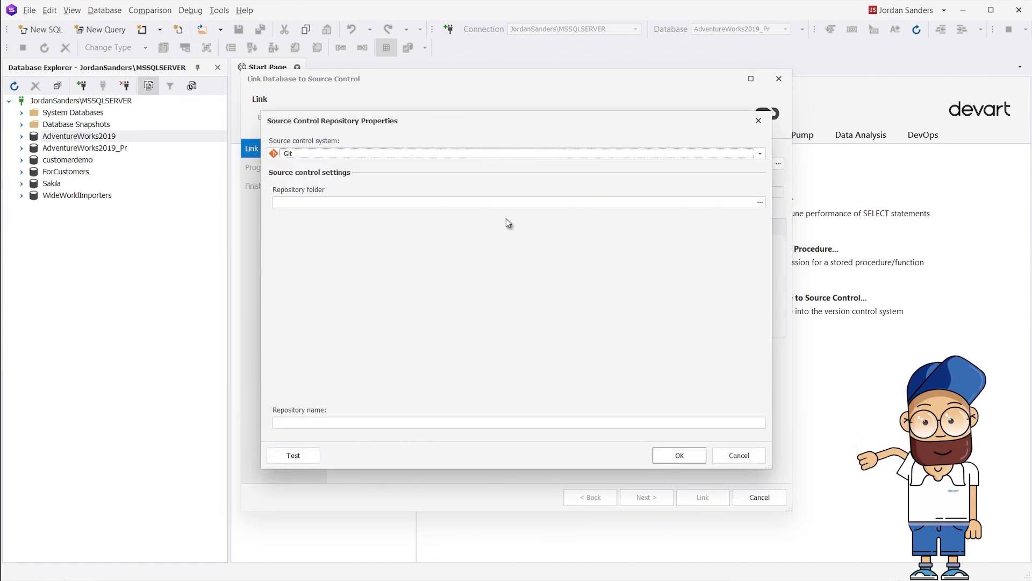
Set the Git repository folder to C:\SourceControlDemo and link the database using the Dedicated development model
{"action": "left_click", "coordinate": [760, 203]}
{"action": "left_click", "coordinate": [541, 349]}
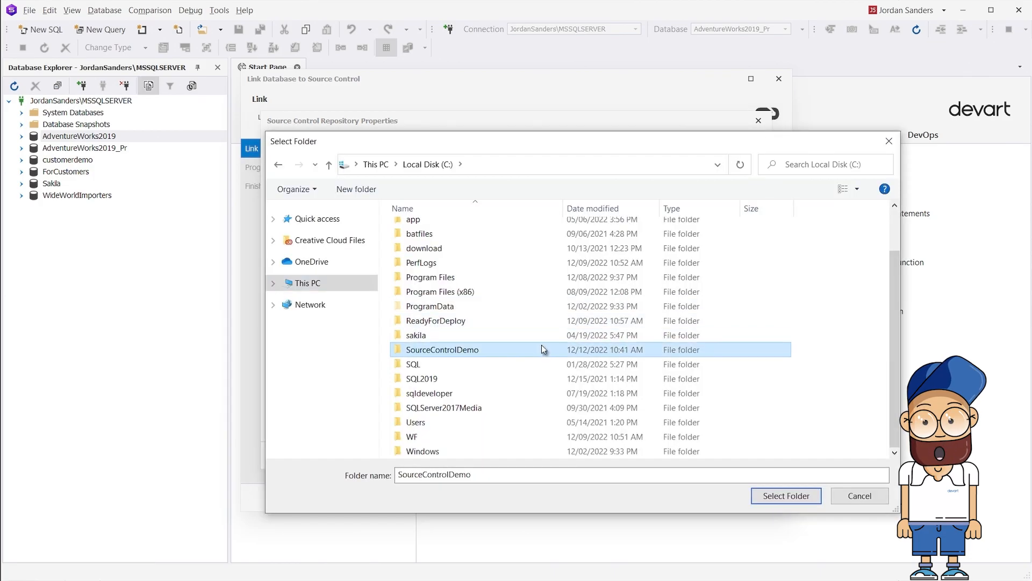
{"action": "left_click", "coordinate": [760, 493]}
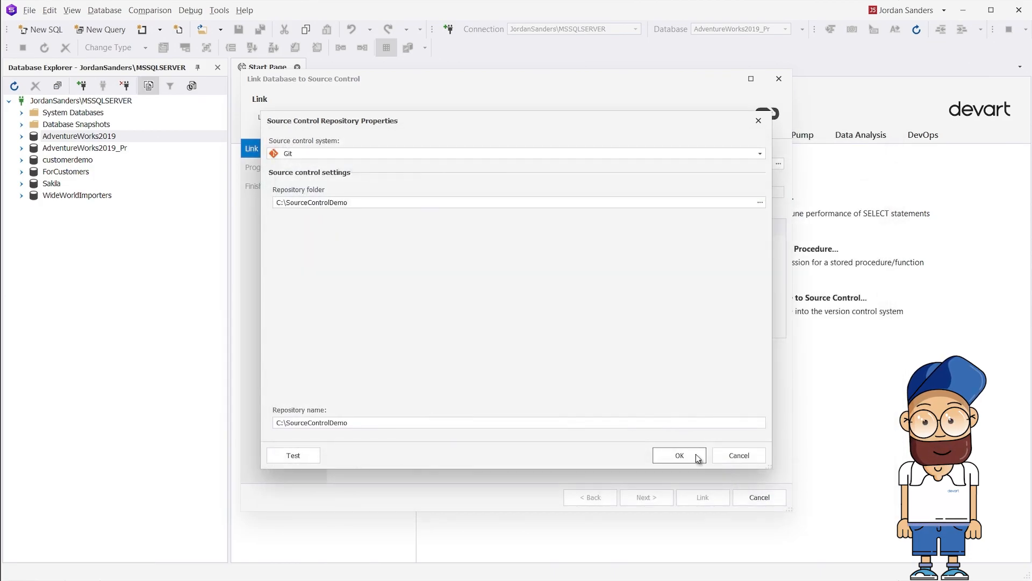
{"action": "left_click", "coordinate": [692, 455]}
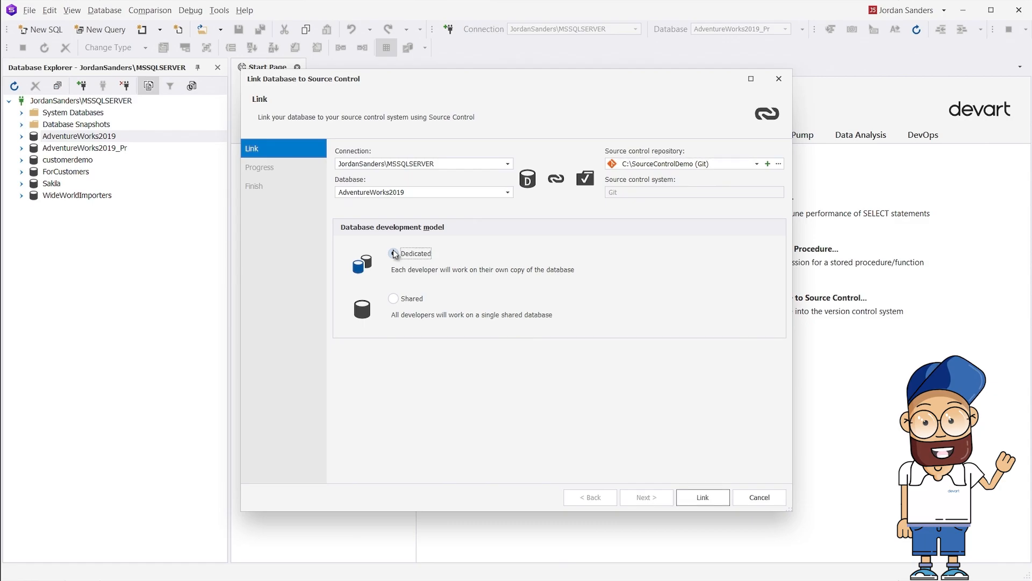
{"action": "left_click", "coordinate": [686, 495]}
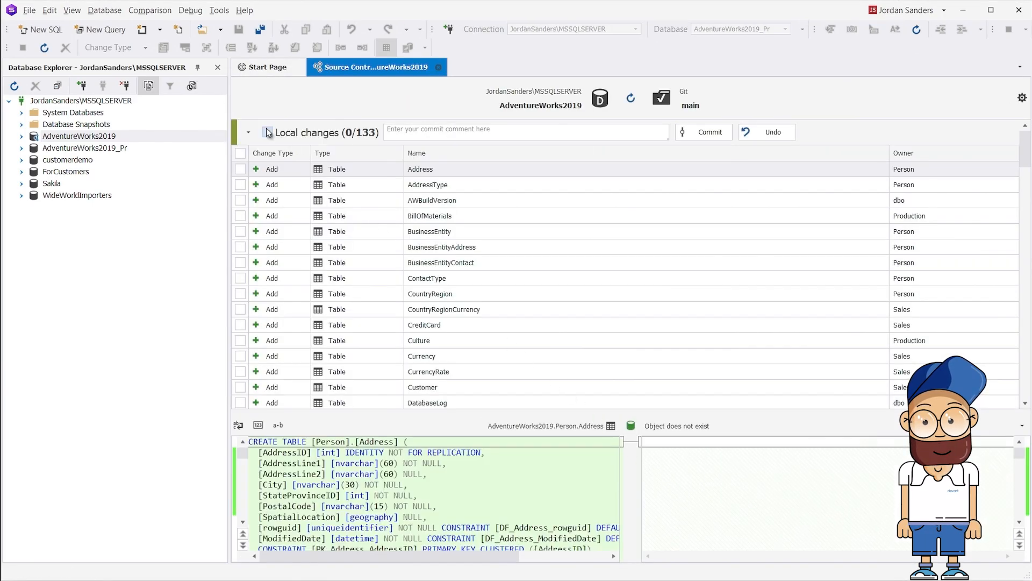
Select all local changes of AdventureWorks2019 and commit them to the Git repository with the comment "Initial Commit"
{"action": "left_click", "coordinate": [268, 132]}
{"action": "type", "text": "Initial Commit"}
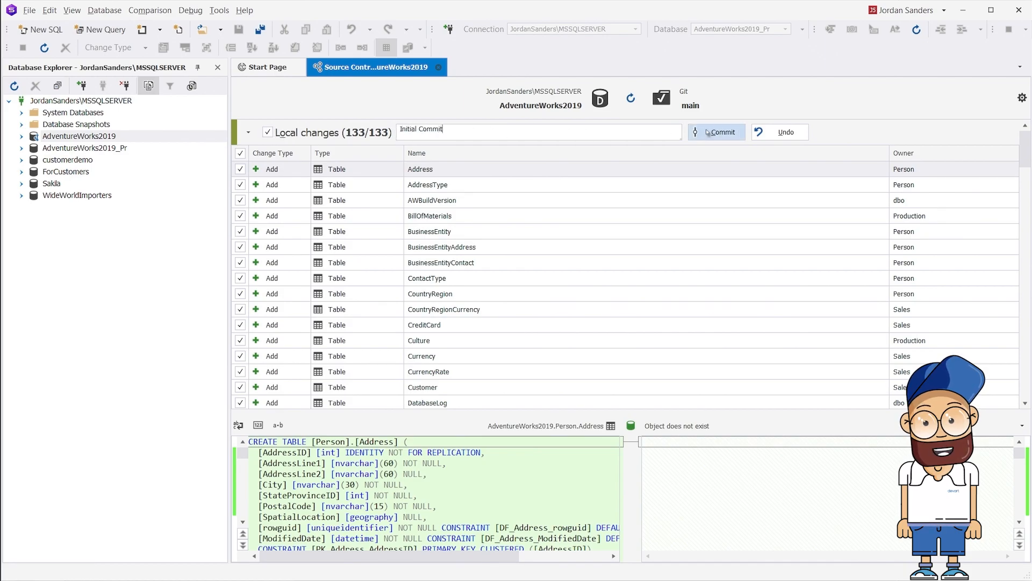
{"action": "left_click", "coordinate": [708, 133]}
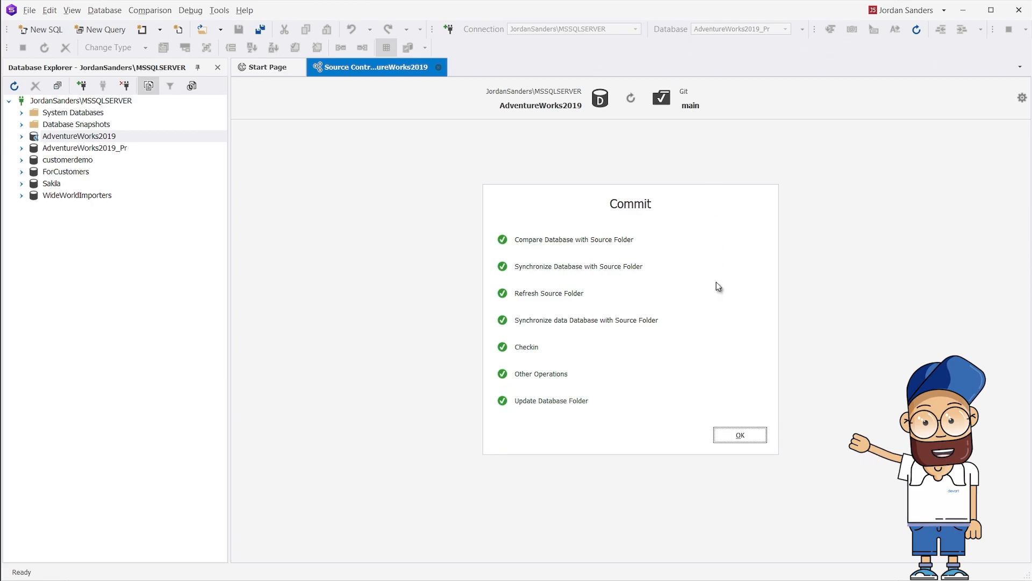
{"action": "left_click", "coordinate": [727, 433]}
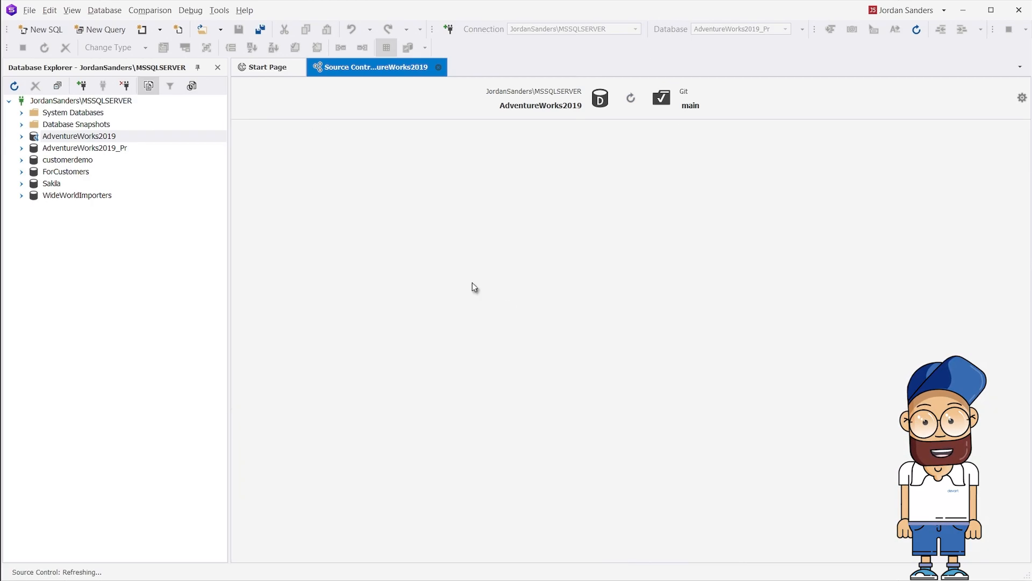
{"action": "left_click", "coordinate": [41, 29]}
{"action": "type", "text": "ALTER pr"}
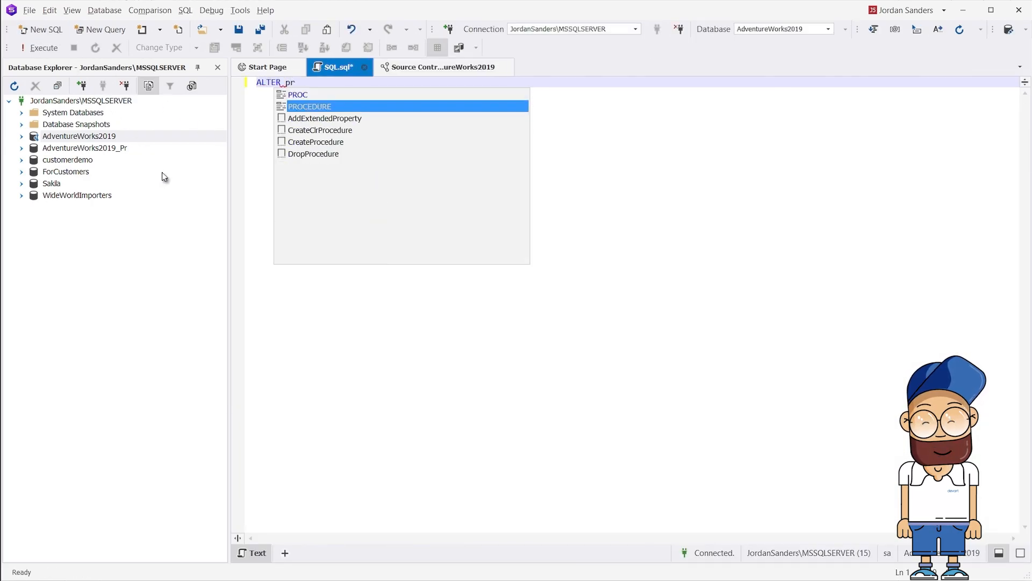
{"action": "key", "text": "Return"}
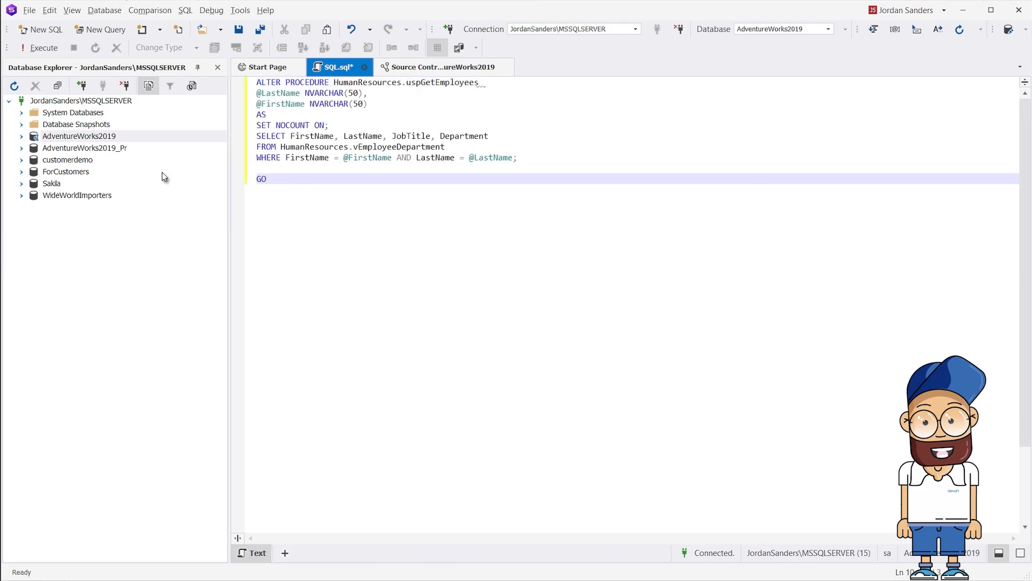
{"action": "type", "text": ","}
{"action": "key", "text": "Return"}
{"action": "type", "text": "@JobTitle nva"}
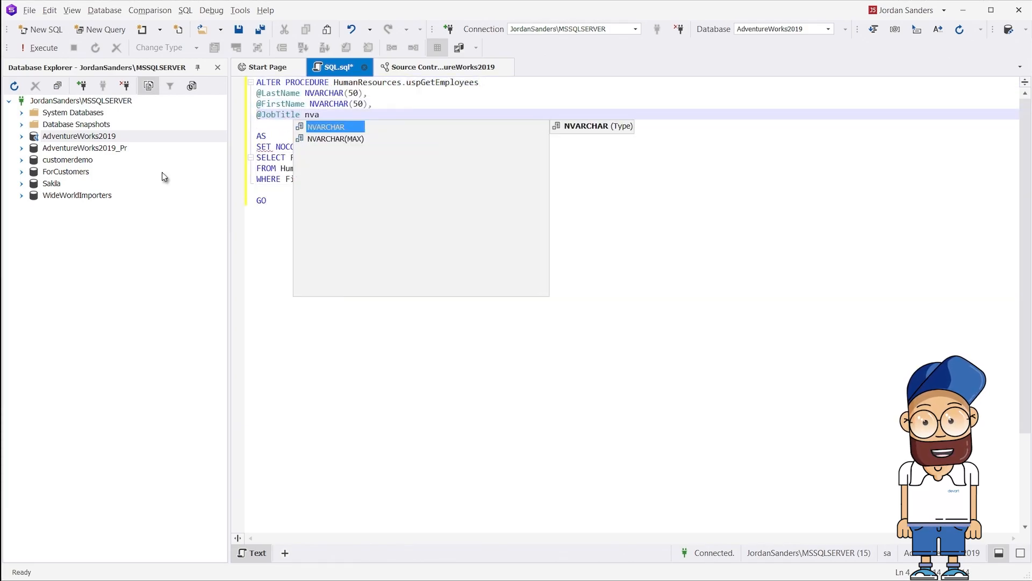
{"action": "key", "text": "Return"}
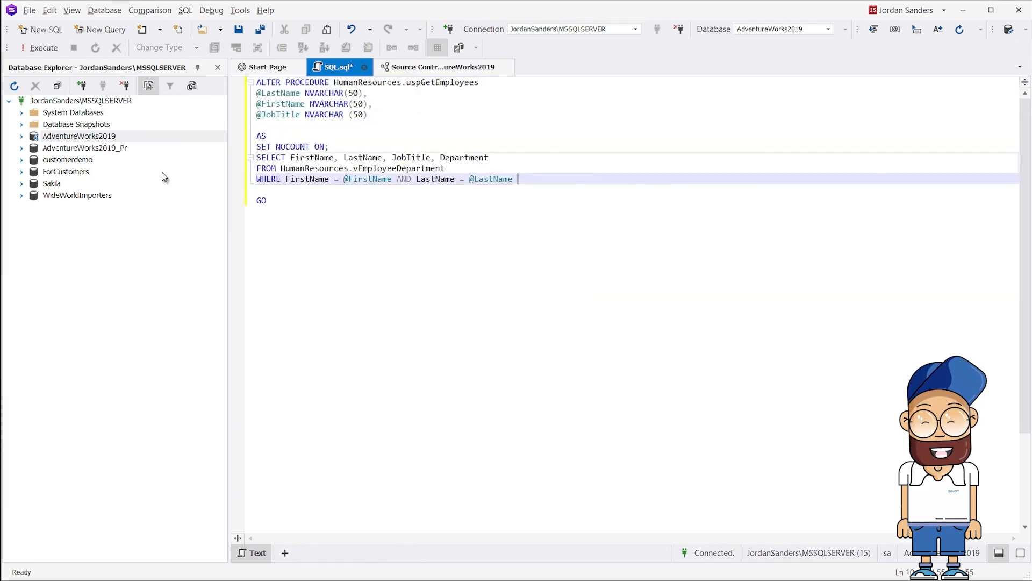
{"action": "type", "text": "AND @JobTitle ="}
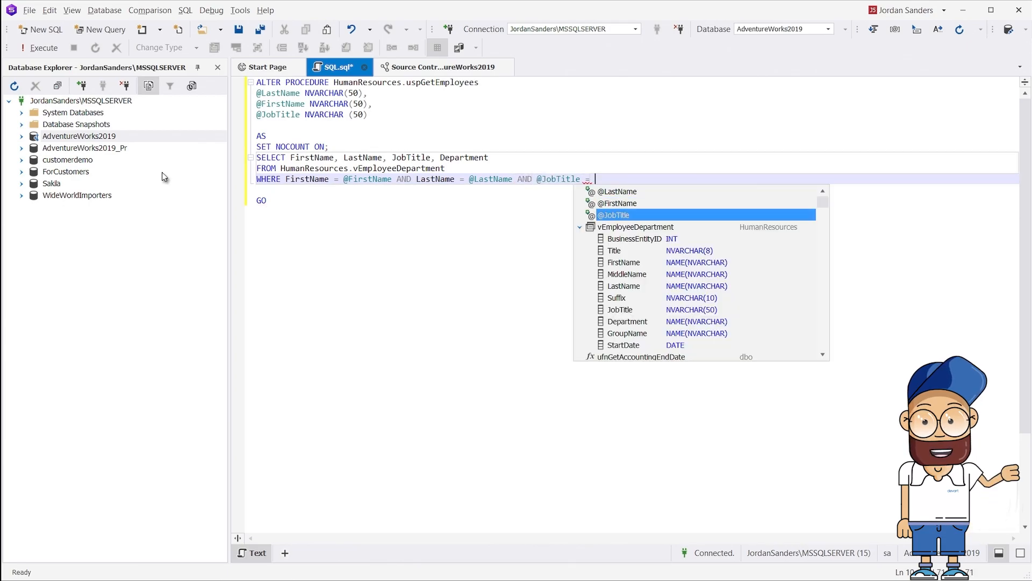
{"action": "key", "text": "Return"}
{"action": "type", "text": ";"}
{"action": "key", "text": "F5"}
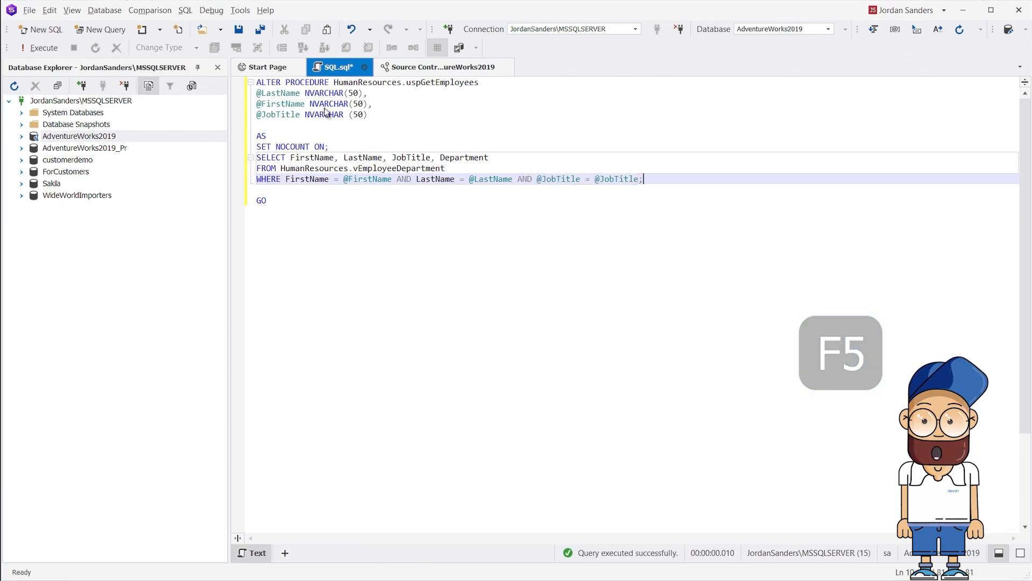
Refresh the source control view and commit the modified uspGetEmployees procedure with the comment "Additional Commit"
{"action": "left_click", "coordinate": [440, 63]}
{"action": "left_click", "coordinate": [631, 99]}
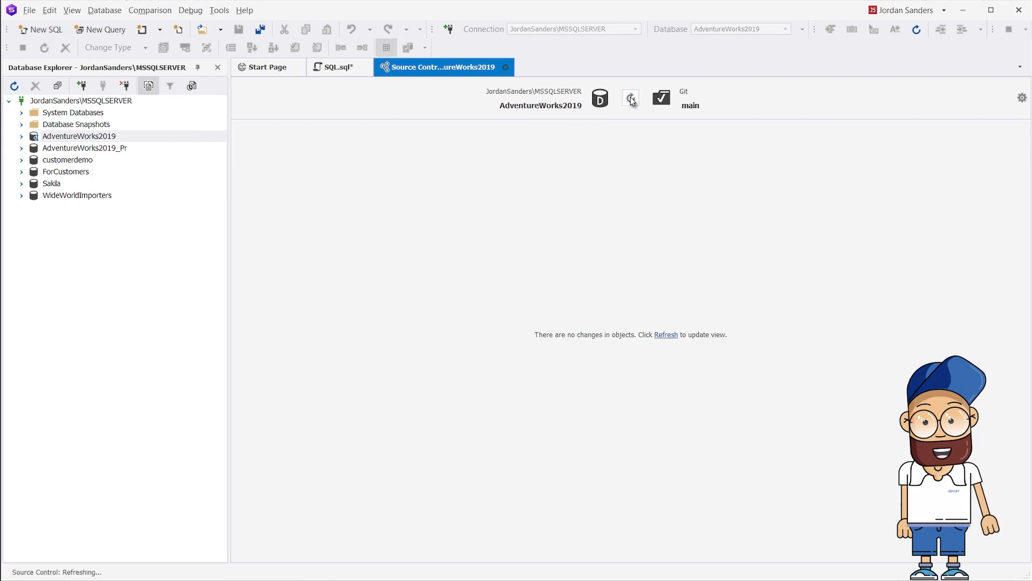
{"action": "left_click", "coordinate": [268, 132]}
{"action": "type", "text": "Additional commit"}
{"action": "left_click", "coordinate": [674, 130]}
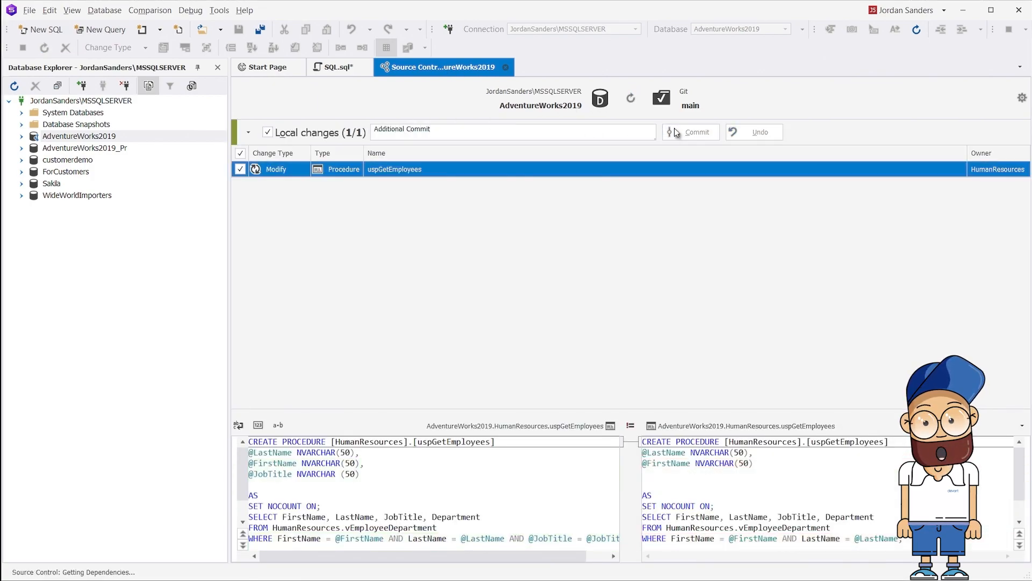
{"action": "left_click", "coordinate": [724, 434]}
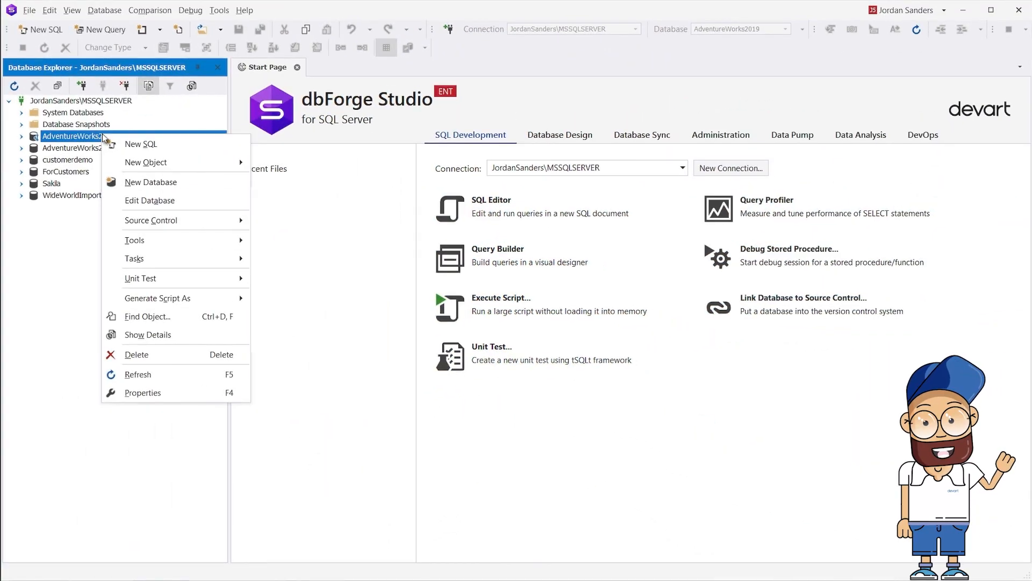
Analyze index fragmentation in AdventureWorks2019 and generate a script of the fixes for all indexes requiring action
{"action": "mouse_move", "coordinate": [226, 258]}
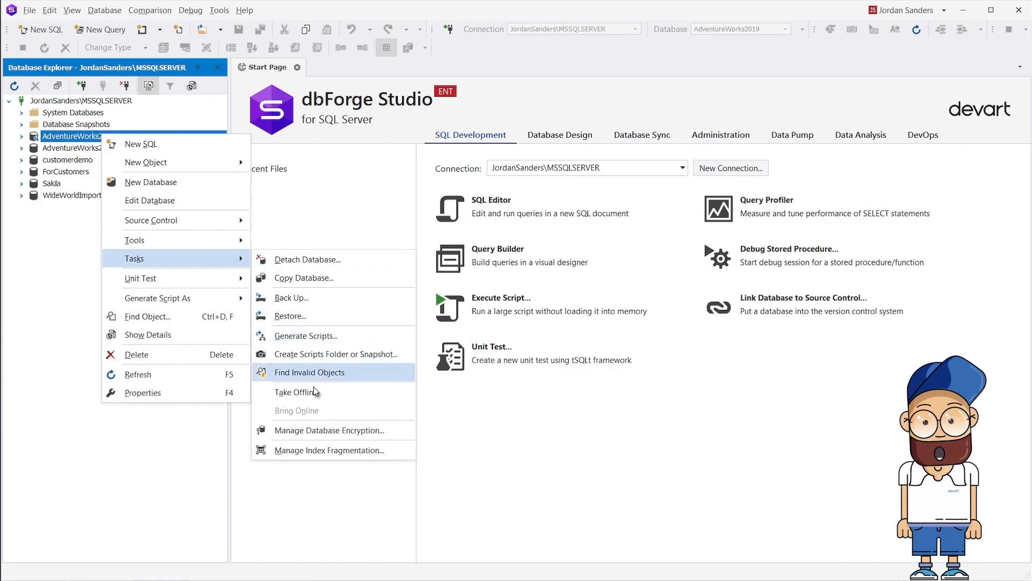
{"action": "left_click", "coordinate": [327, 450]}
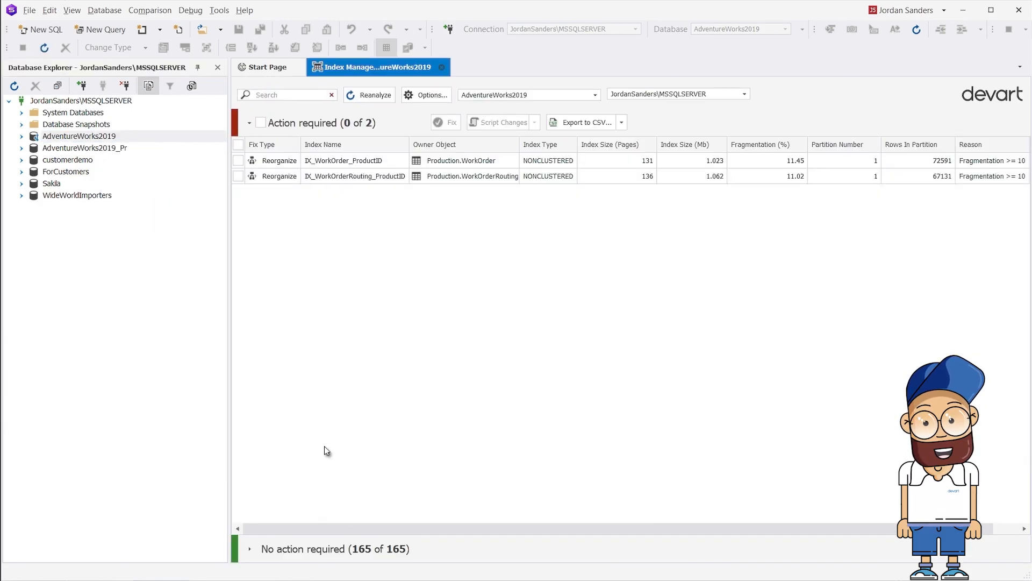
{"action": "left_click", "coordinate": [261, 123]}
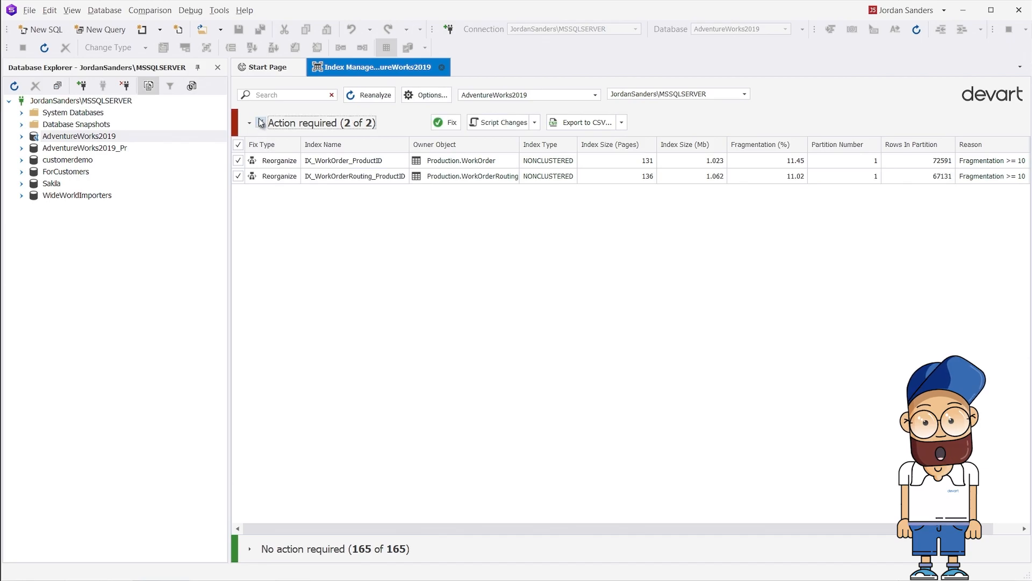
{"action": "left_click", "coordinate": [480, 122]}
{"action": "key", "text": "ctrl+Tab"}
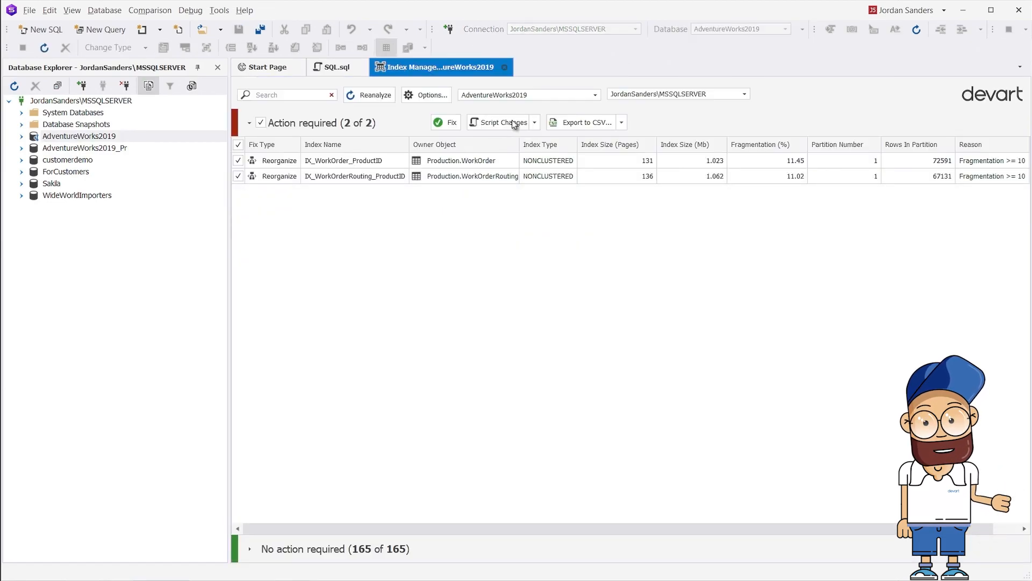
Look at the CSV export dialog and the index fragmentation options with their command-line settings, closing each without saving
{"action": "left_click", "coordinate": [560, 123]}
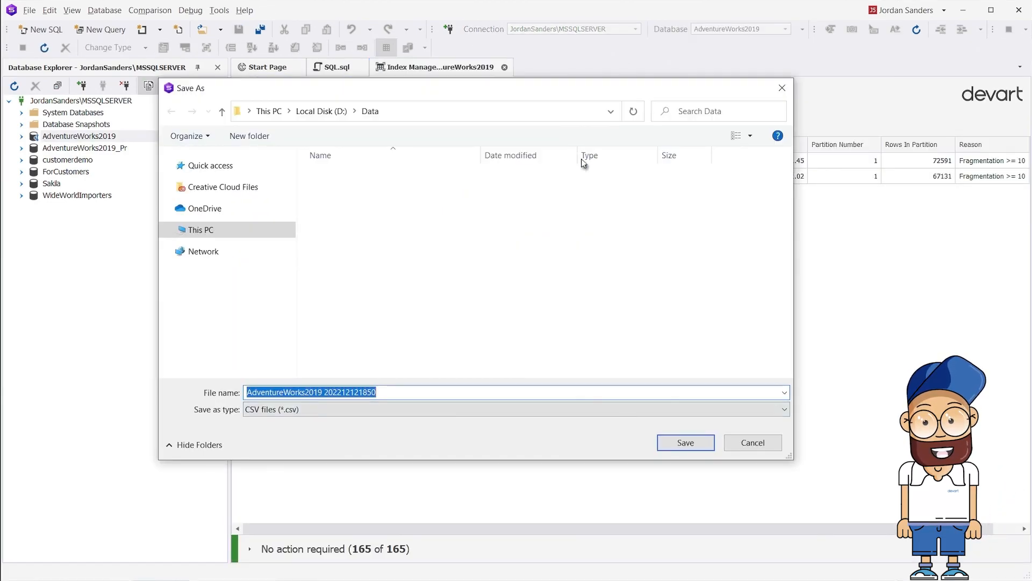
{"action": "left_click", "coordinate": [750, 442]}
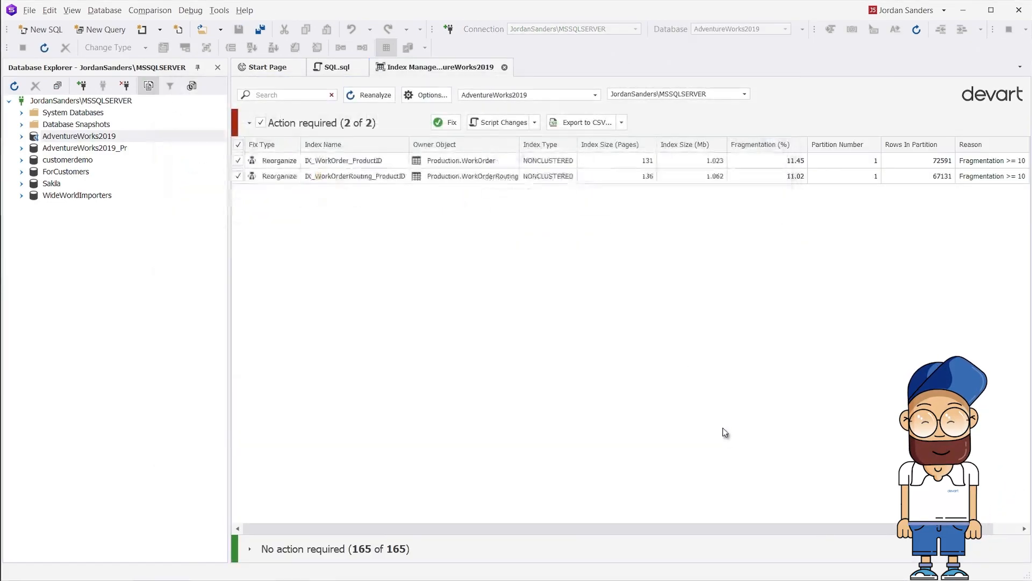
{"action": "left_click", "coordinate": [415, 96]}
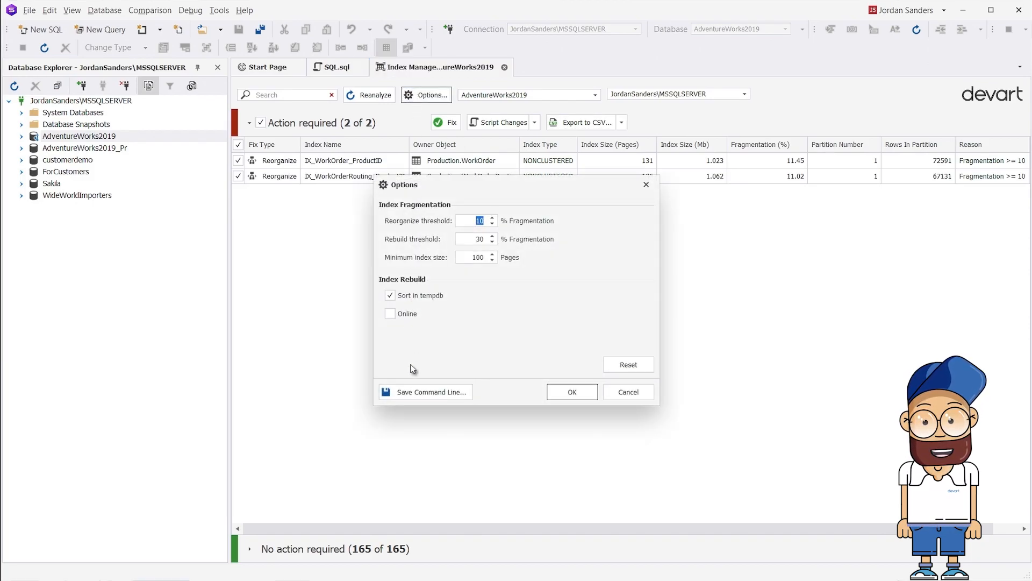
{"action": "left_click", "coordinate": [411, 392]}
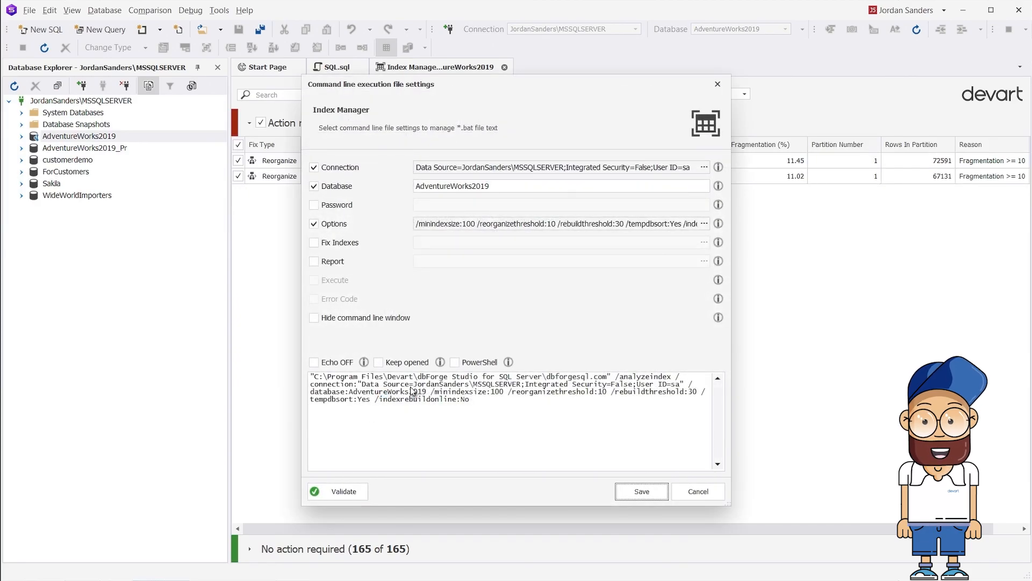
{"action": "left_click", "coordinate": [718, 84]}
{"action": "left_click", "coordinate": [645, 185]}
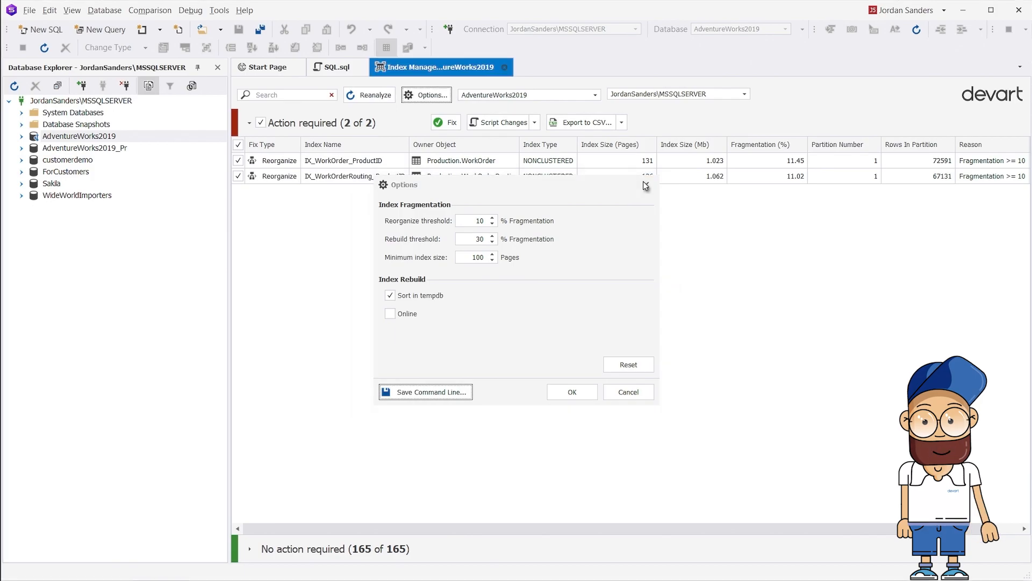
Fix the selected fragmented indexes and reanalyze the database
{"action": "left_click", "coordinate": [449, 123]}
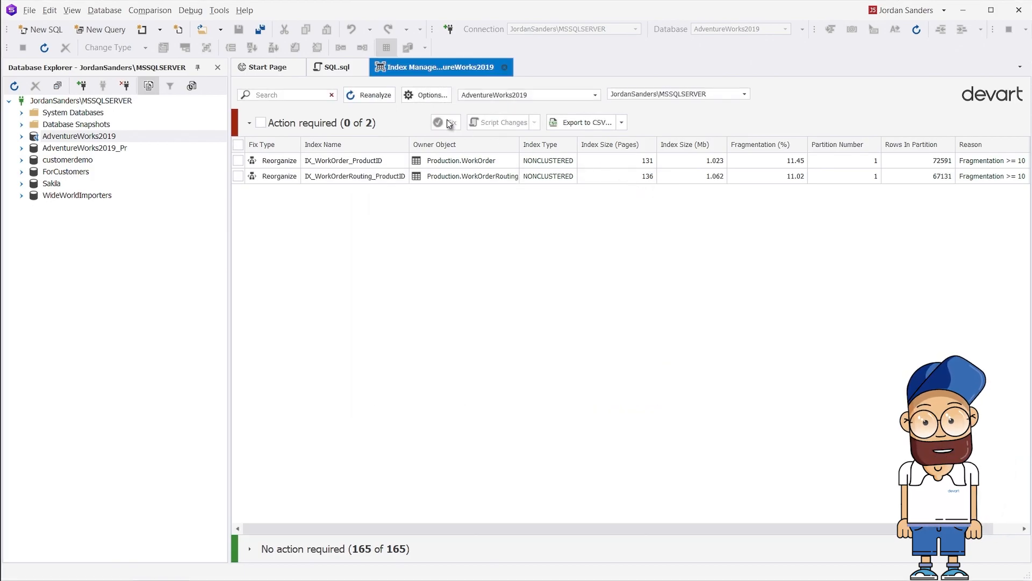
{"action": "left_click", "coordinate": [377, 94]}
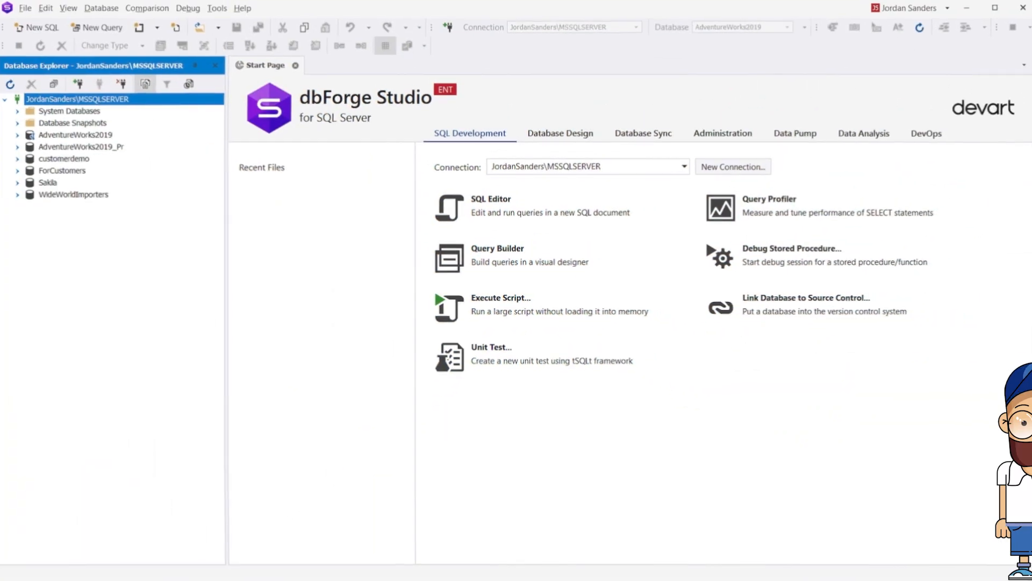
Install the tSQLt unit test framework in the AdventureWorks2019 database
{"action": "left_click", "coordinate": [100, 138]}
{"action": "right_click", "coordinate": [100, 139]}
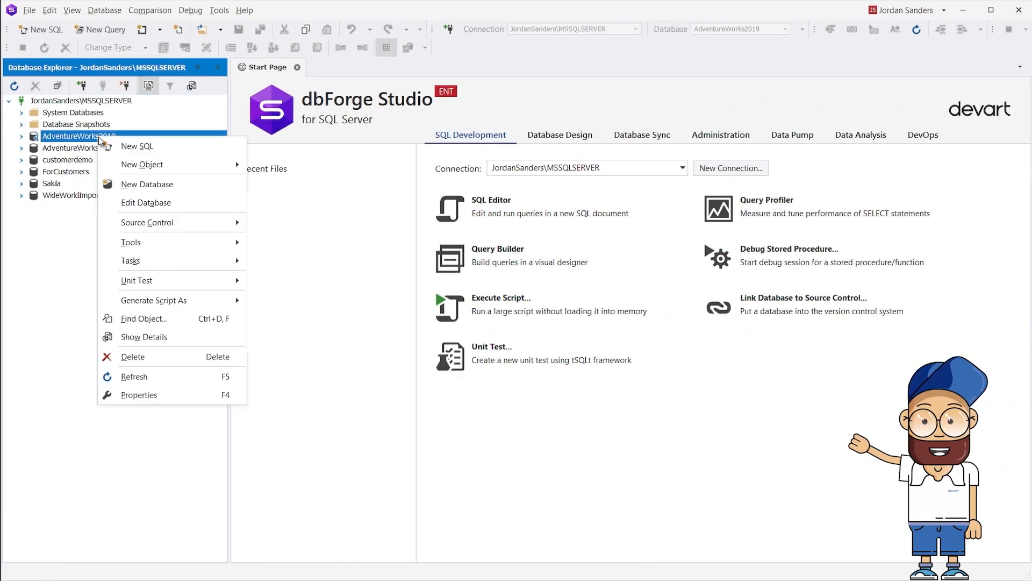
{"action": "mouse_move", "coordinate": [220, 281]}
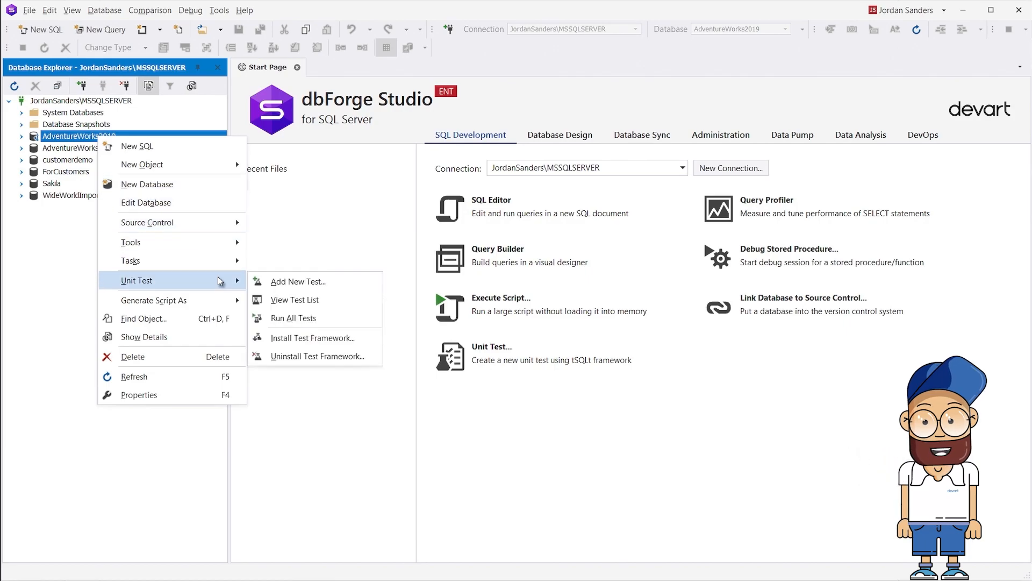
{"action": "left_click", "coordinate": [276, 337]}
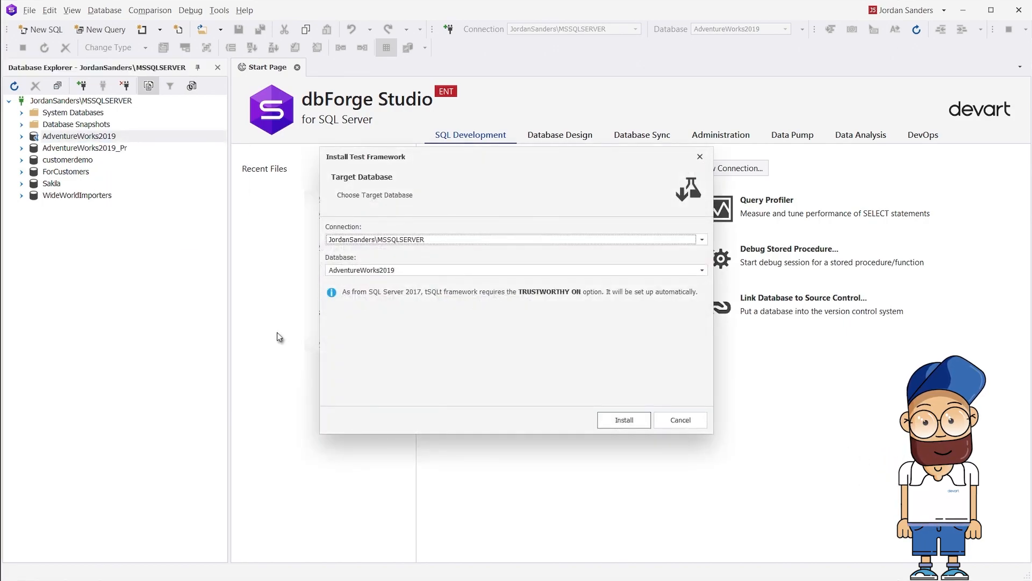
{"action": "left_click", "coordinate": [610, 419]}
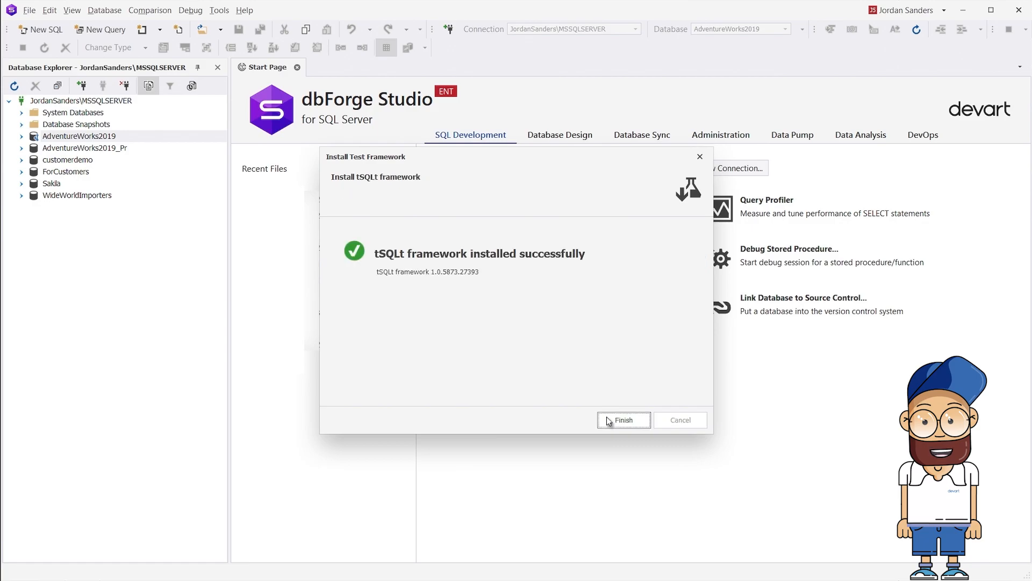
{"action": "left_click", "coordinate": [622, 420]}
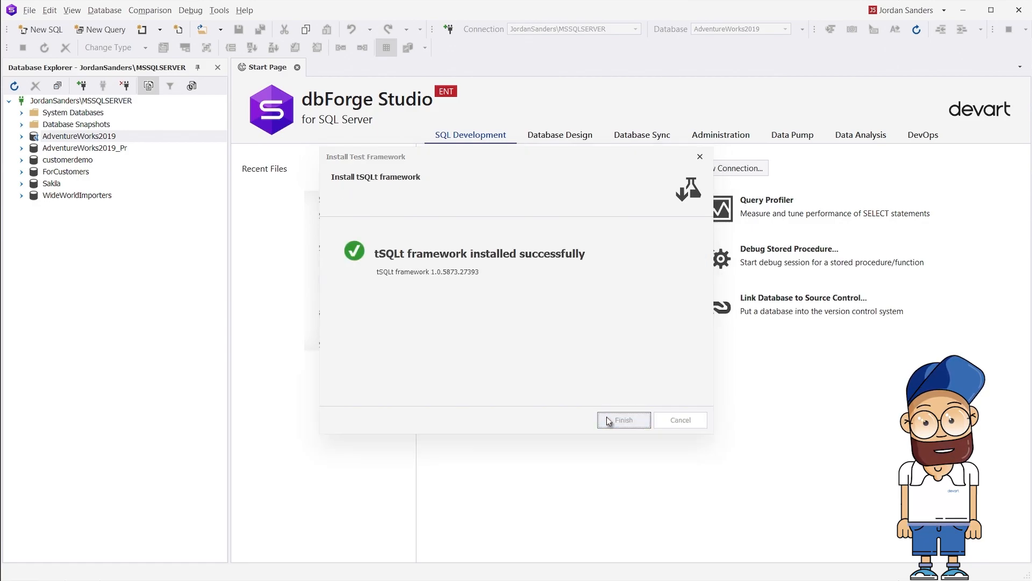
Display the unit test list for AdventureWorks2019 and choose the MSSQLSERVER connection for it
{"action": "right_click", "coordinate": [106, 140]}
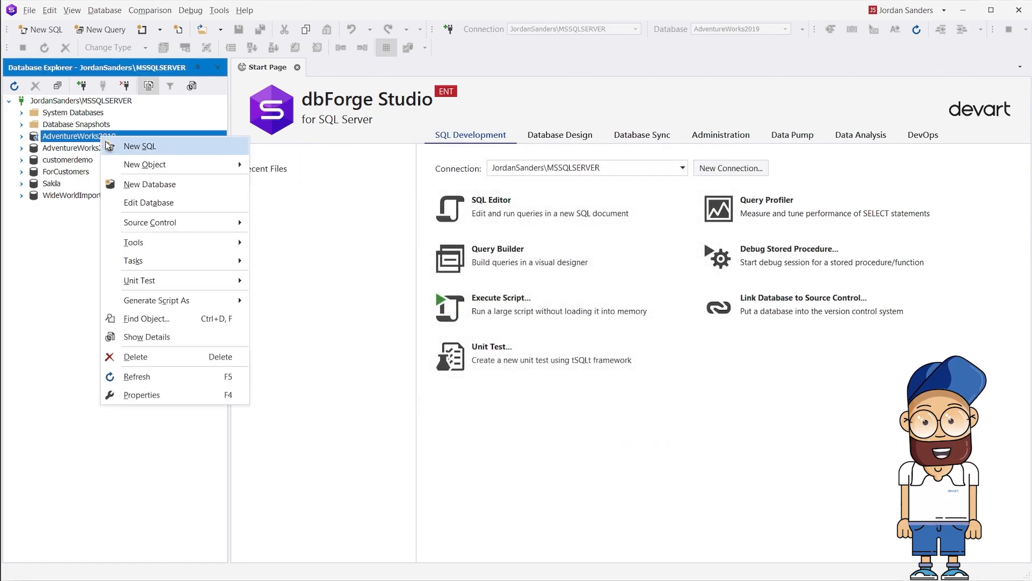
{"action": "mouse_move", "coordinate": [237, 280]}
{"action": "left_click", "coordinate": [297, 300]}
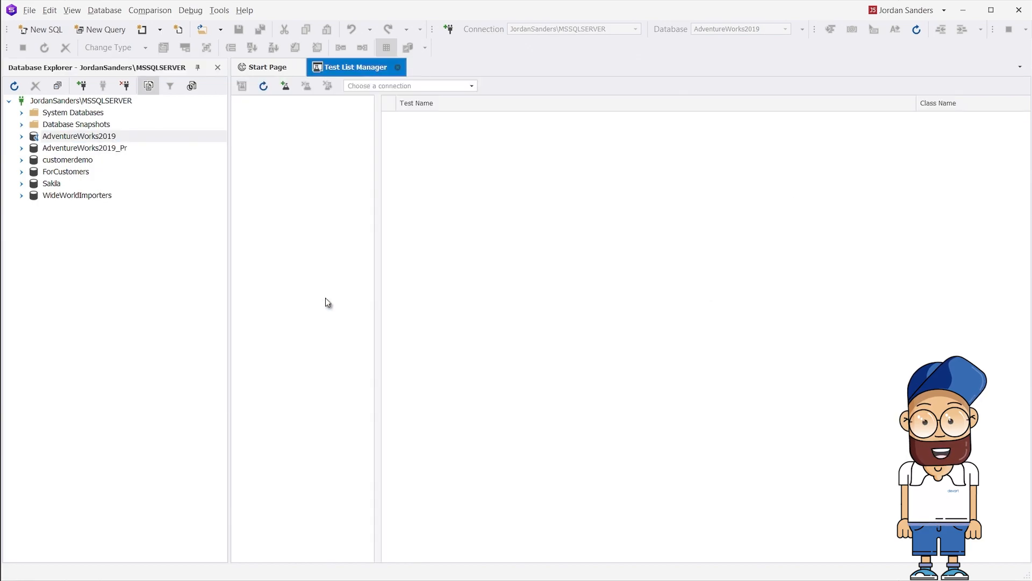
{"action": "left_click", "coordinate": [472, 86]}
{"action": "left_click", "coordinate": [453, 97]}
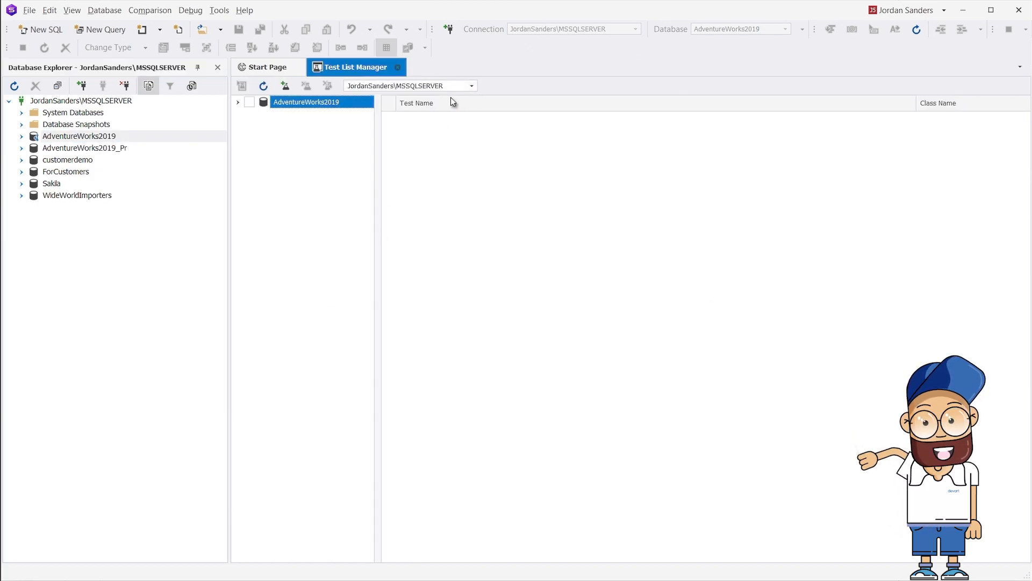
Add a new unit test to AdventureWorks2019 with the class name Test
{"action": "right_click", "coordinate": [308, 104]}
{"action": "left_click", "coordinate": [326, 133]}
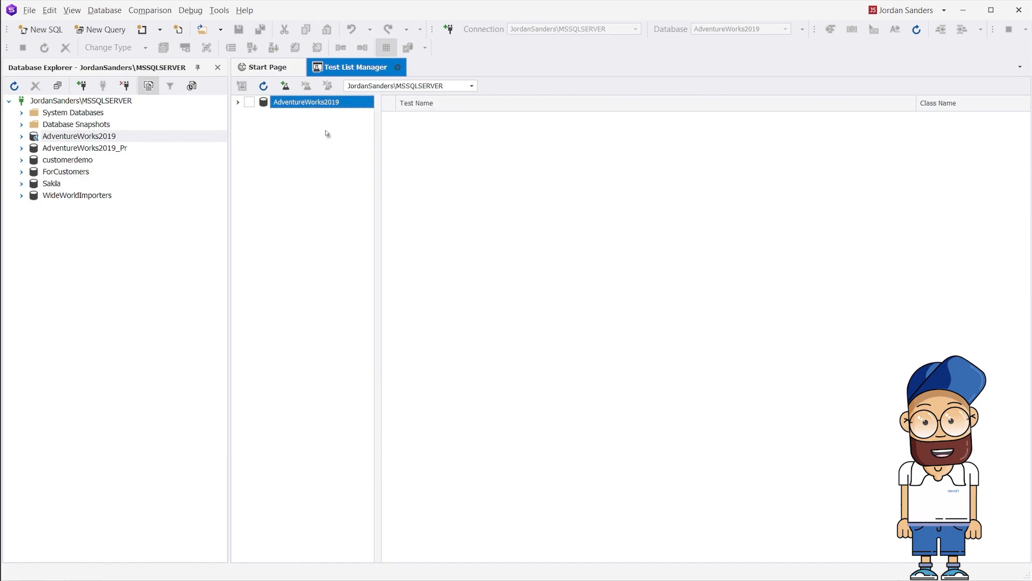
{"action": "left_click", "coordinate": [540, 371]}
{"action": "type", "text": "Test"}
{"action": "left_click", "coordinate": [609, 441]}
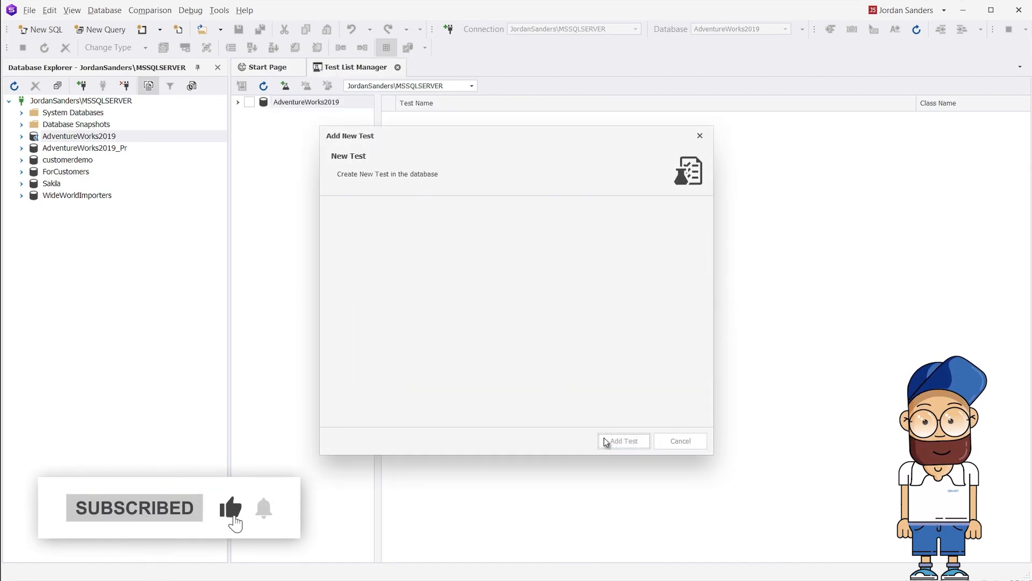
{"action": "left_click", "coordinate": [613, 440]}
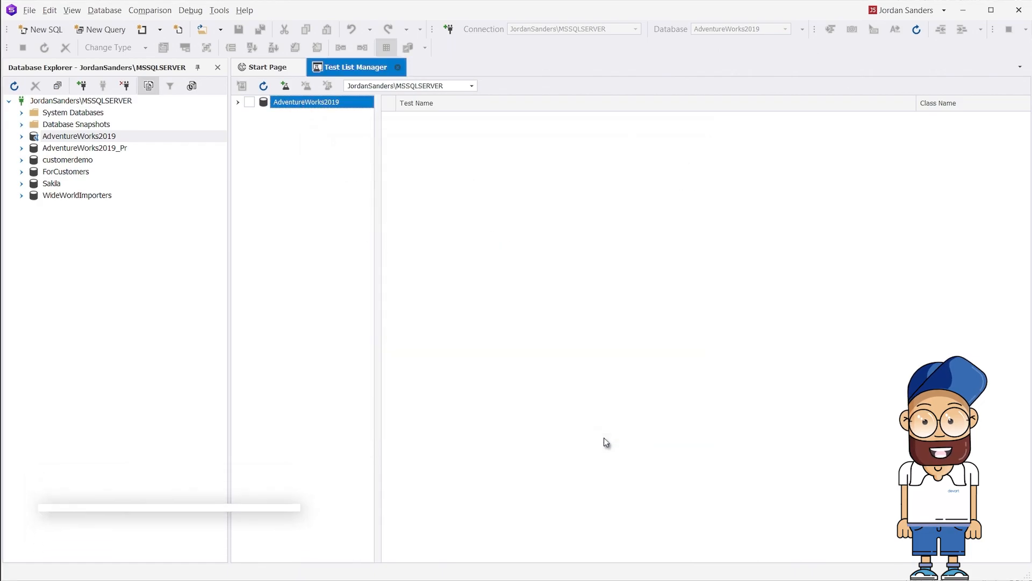
Write the test MyUnitTest_1 with tSQLt.AssertEmptyTable on dbo.Persons and the message 'Table ', and apply it to the database
{"action": "type", "text": "CREATE PROCEDURE Test.[test MyUnitTest_1] AS BEGIN EXEC tSQLt.AssertEmptyTable @TableName = N'dbo.Persons', @Message = N'Table ' END; GO"}
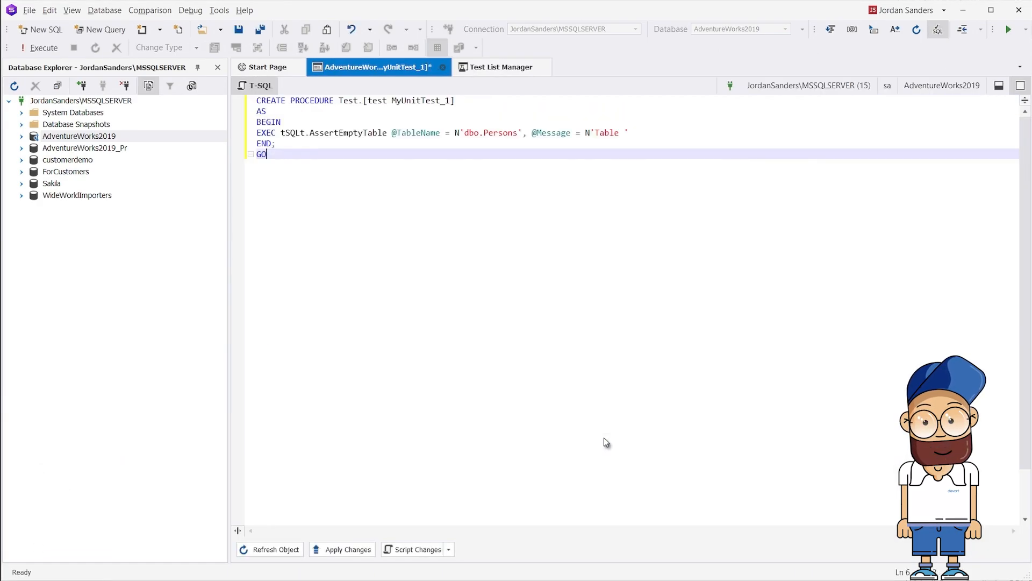
{"action": "left_click", "coordinate": [344, 549]}
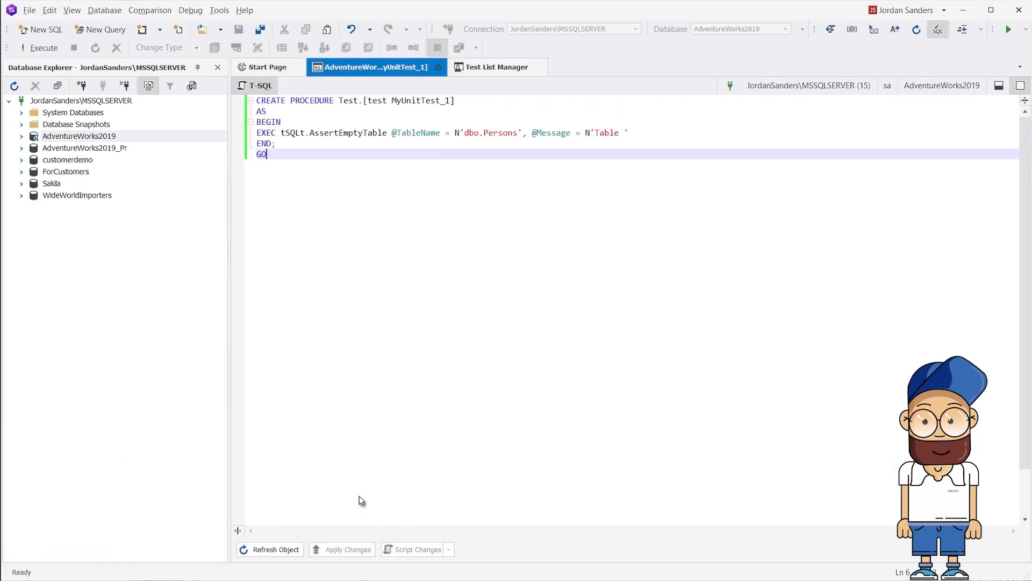
Run the AdventureWorks2019 unit tests from the test list and display the tests of the Test class
{"action": "left_click", "coordinate": [503, 65]}
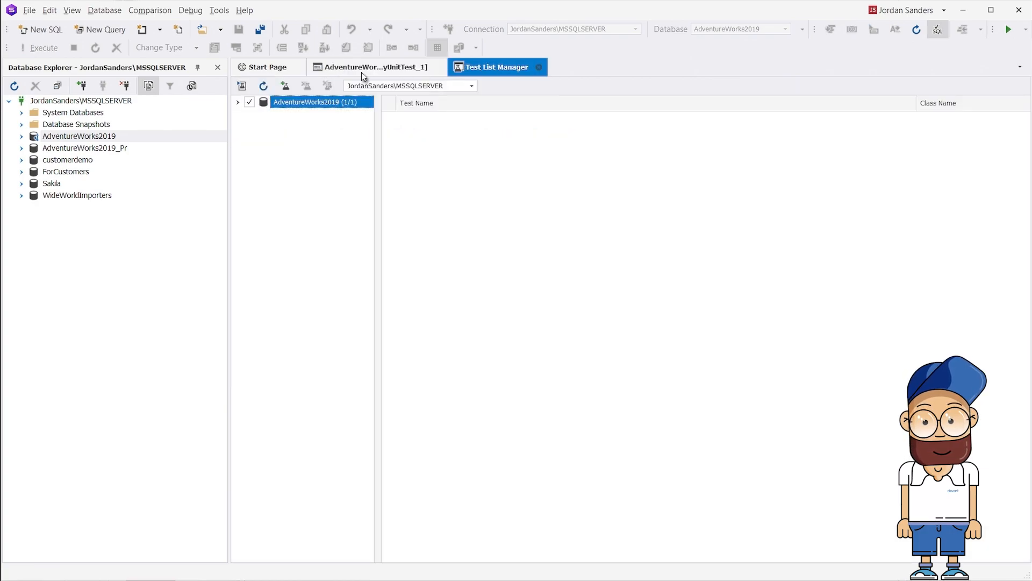
{"action": "left_click", "coordinate": [242, 86]}
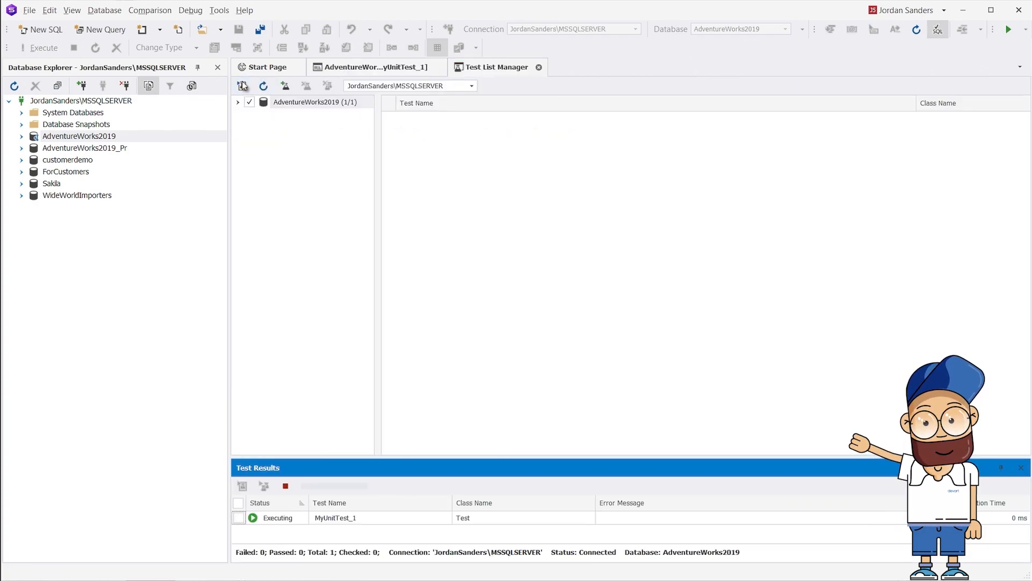
{"action": "left_click", "coordinate": [237, 101]}
{"action": "left_click", "coordinate": [285, 115]}
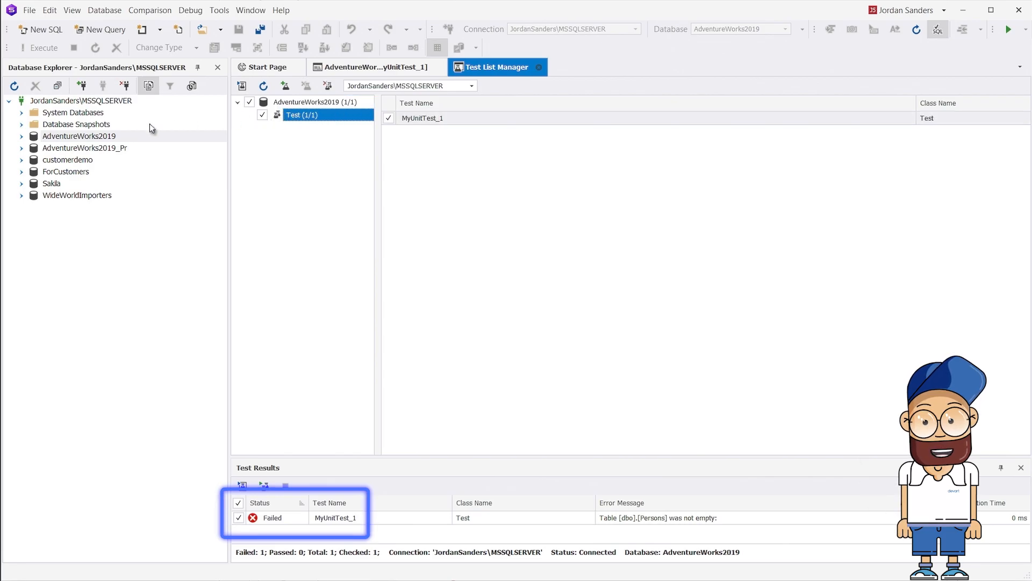
Truncate the dbo.Persons table in AdventureWorks2019 and run the unit test again
{"action": "double_click", "coordinate": [79, 136]}
{"action": "left_click", "coordinate": [34, 148]}
{"action": "right_click", "coordinate": [86, 207]}
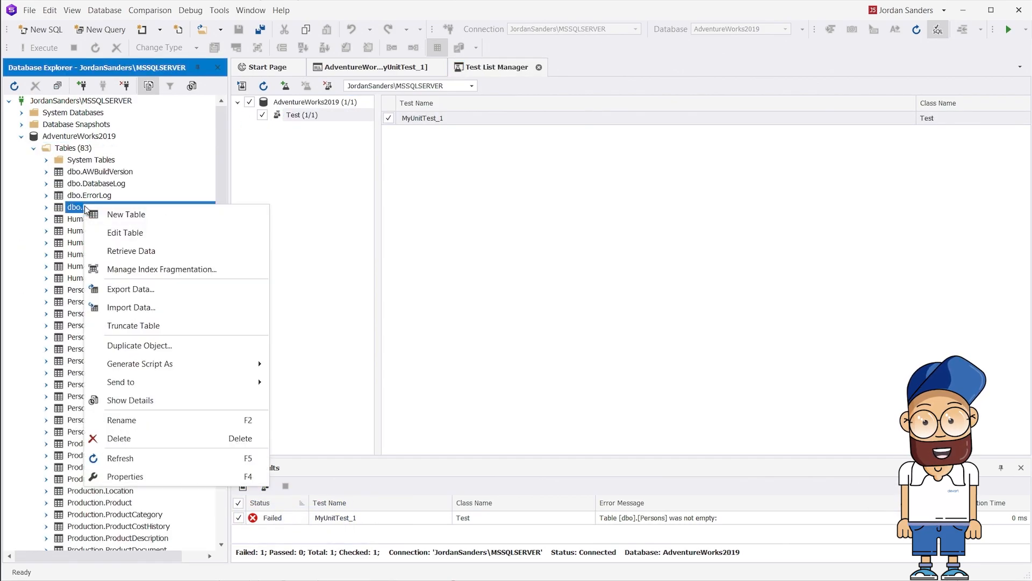
{"action": "left_click", "coordinate": [167, 326]}
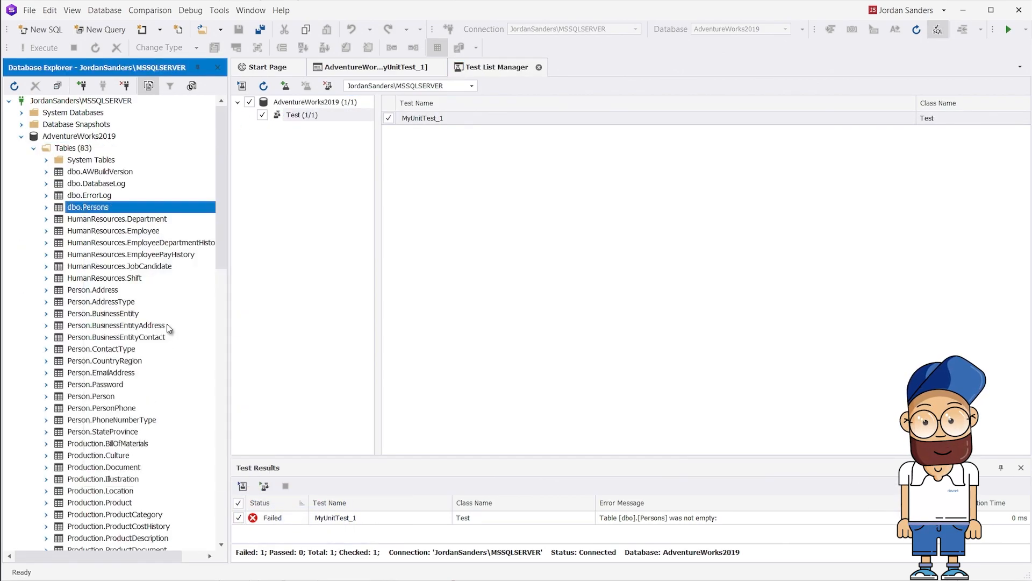
{"action": "left_click", "coordinate": [570, 315]}
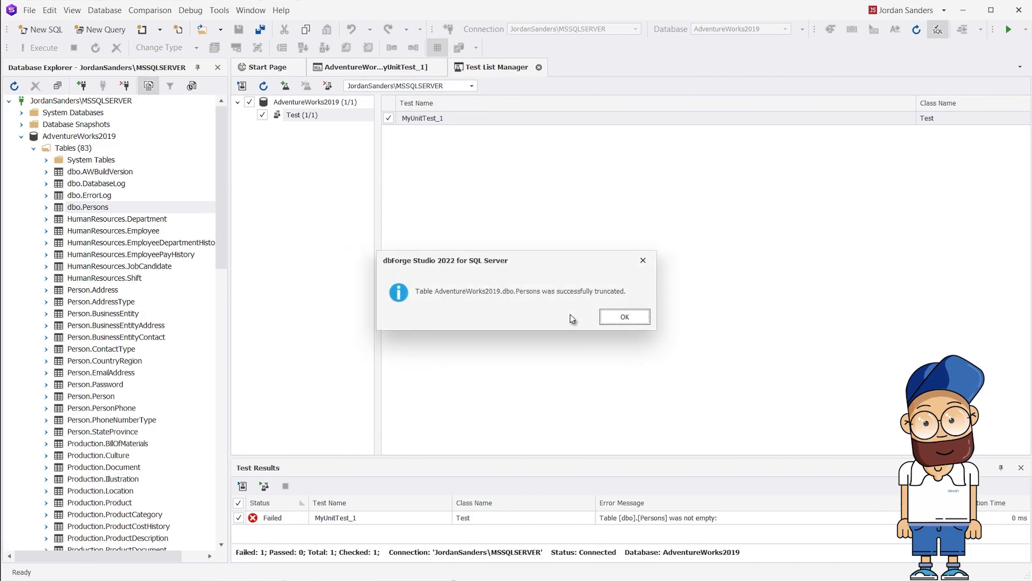
{"action": "left_click", "coordinate": [608, 316]}
{"action": "left_click", "coordinate": [243, 86]}
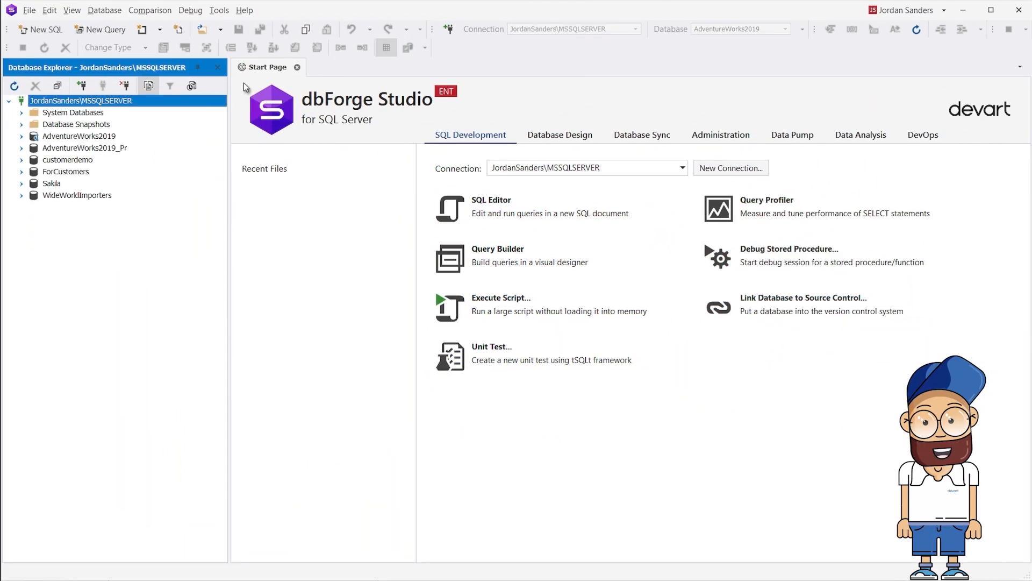
Create a new visual query with the Person.Address and Person.StateProvince tables from AdventureWorks2019
{"action": "left_click", "coordinate": [104, 28]}
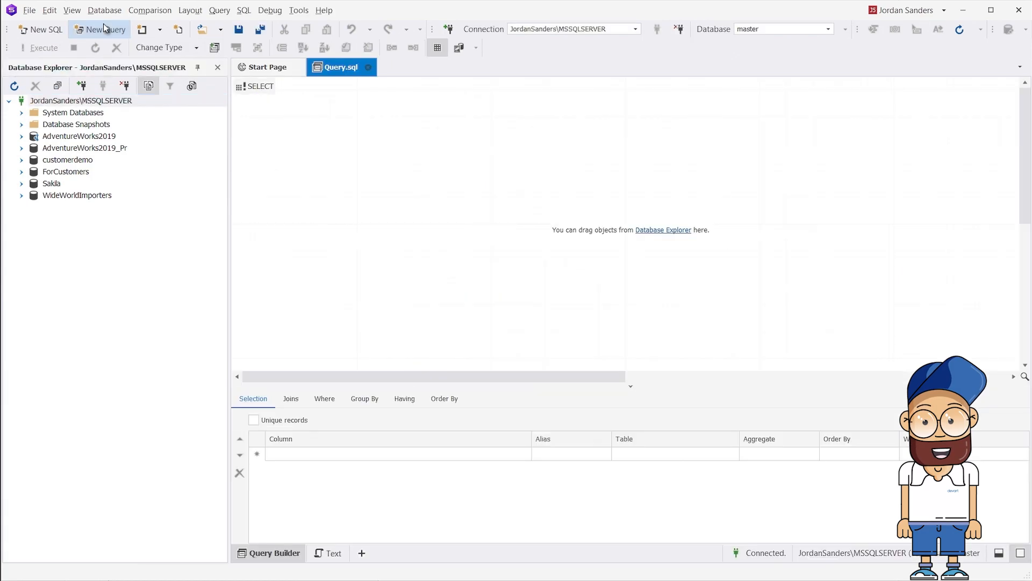
{"action": "left_click", "coordinate": [22, 136]}
{"action": "left_click", "coordinate": [34, 148]}
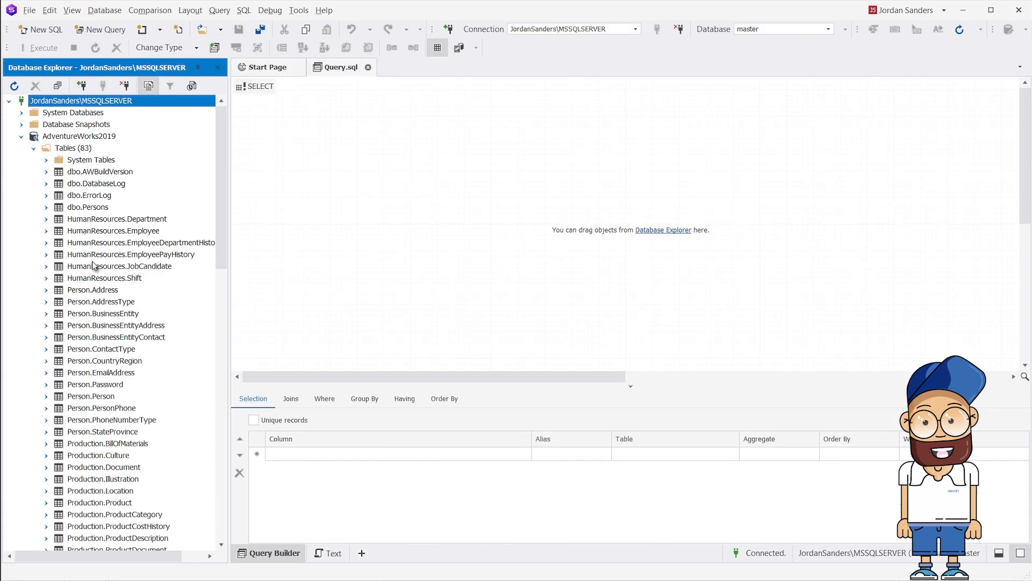
{"action": "left_click_drag", "start_coordinate": [107, 290], "coordinate": [394, 170]}
{"action": "left_click", "coordinate": [116, 431]}
{"action": "left_click_drag", "start_coordinate": [116, 431], "coordinate": [695, 144]}
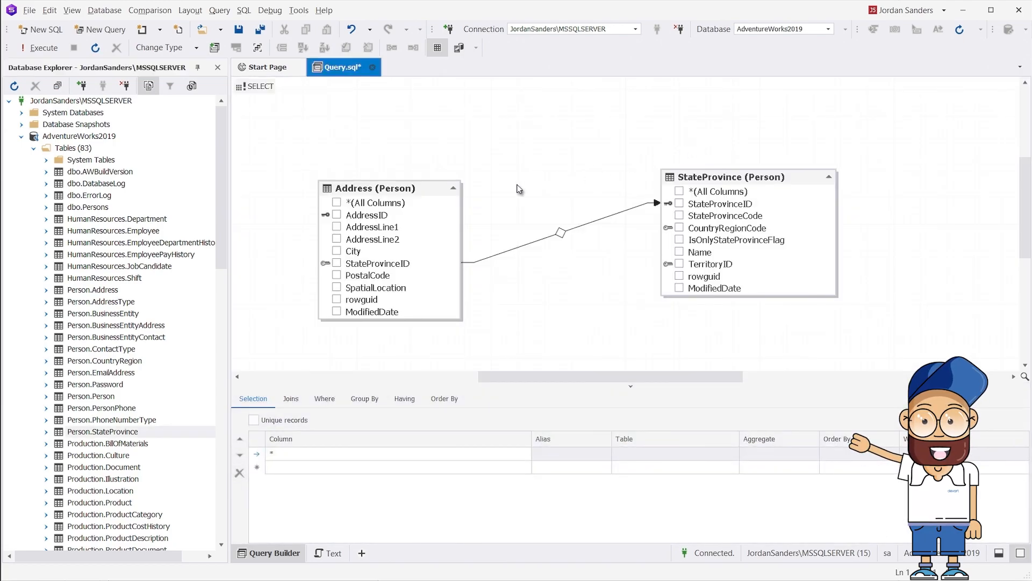
Include AddressLine1, City, StateProvinceID and PostalCode from Address, plus StateProvinceCode and Name from StateProvince, in the query
{"action": "left_click", "coordinate": [337, 226]}
{"action": "left_click", "coordinate": [337, 251]}
{"action": "left_click", "coordinate": [337, 263]}
{"action": "left_click", "coordinate": [336, 275]}
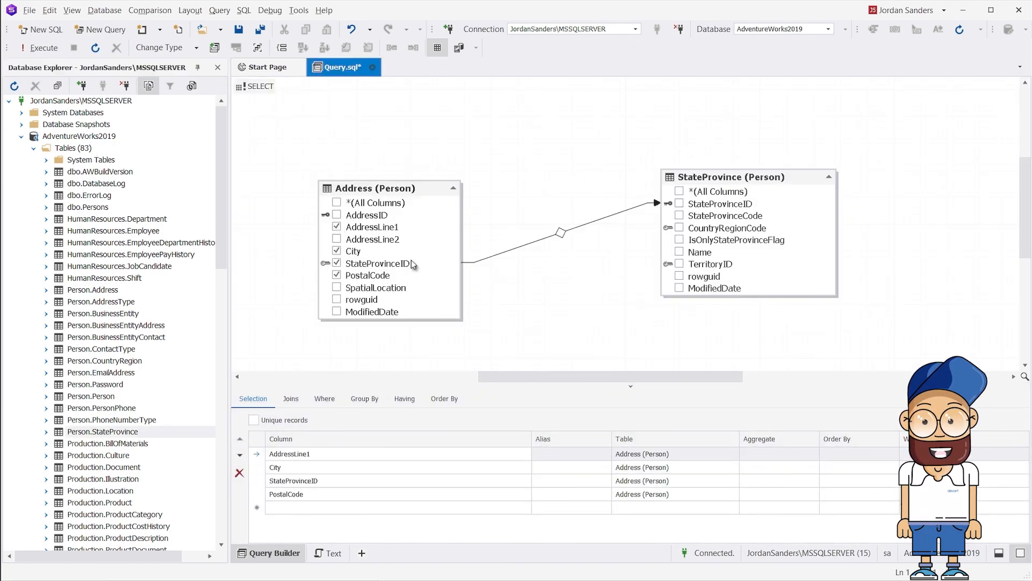
{"action": "left_click", "coordinate": [679, 216]}
{"action": "left_click", "coordinate": [680, 251]}
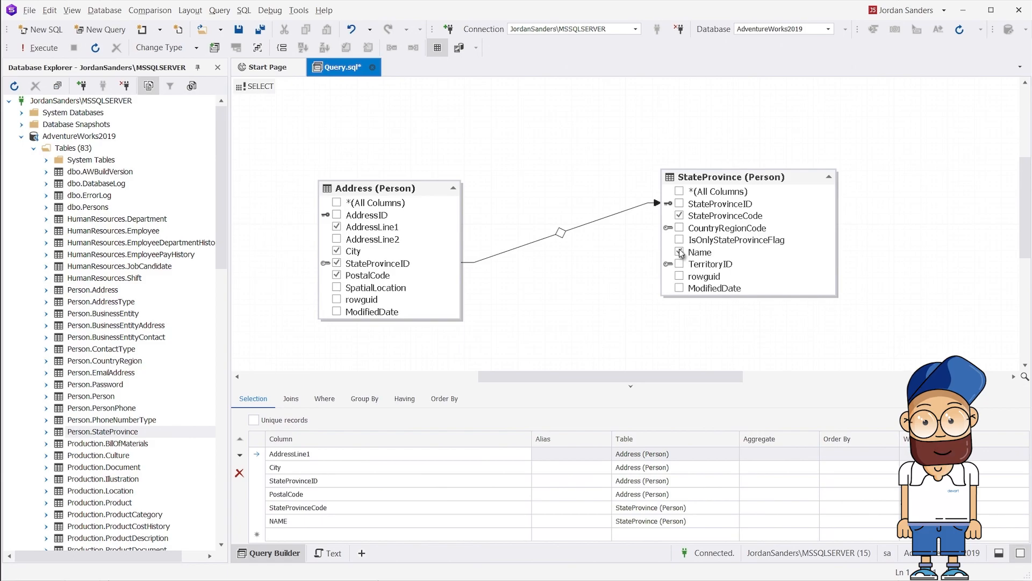
Apply the count aggregate to the query's StateProvinceCode column
{"action": "left_click", "coordinate": [787, 508]}
{"action": "left_click", "coordinate": [813, 509]}
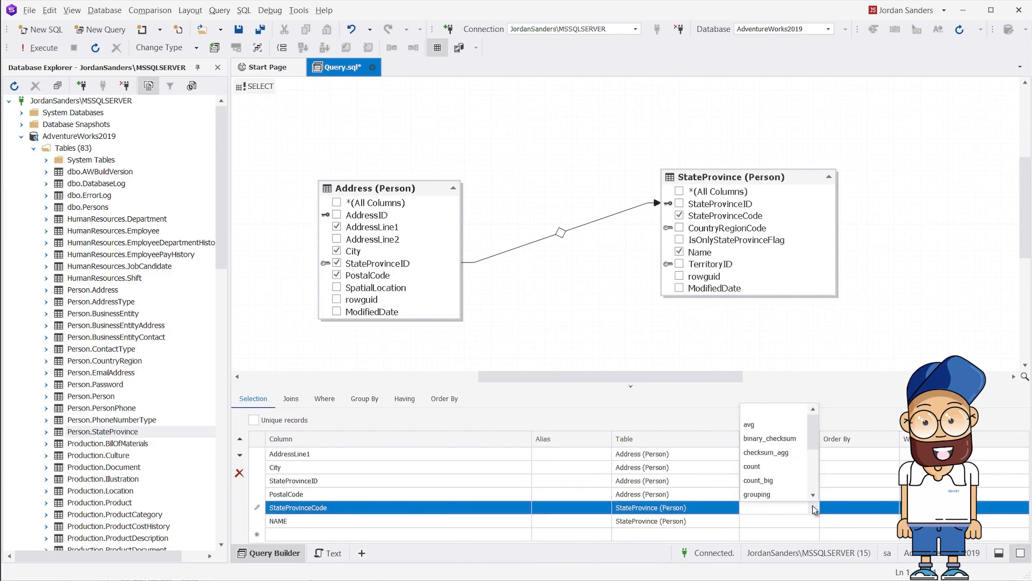
{"action": "left_click", "coordinate": [786, 466]}
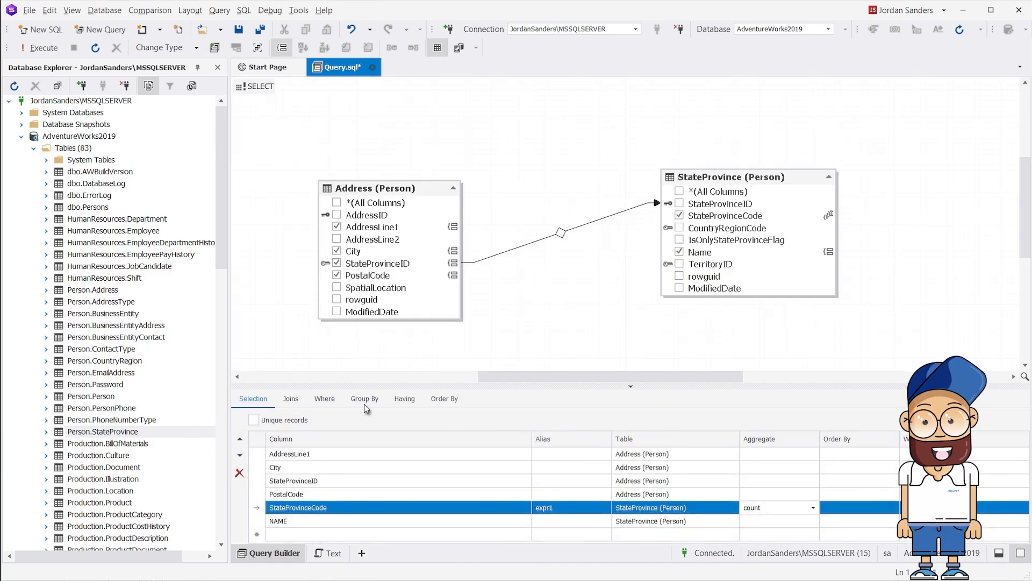
Review the query's joins and add the Where condition StateProvince.Name = 'california'
{"action": "left_click", "coordinate": [292, 398]}
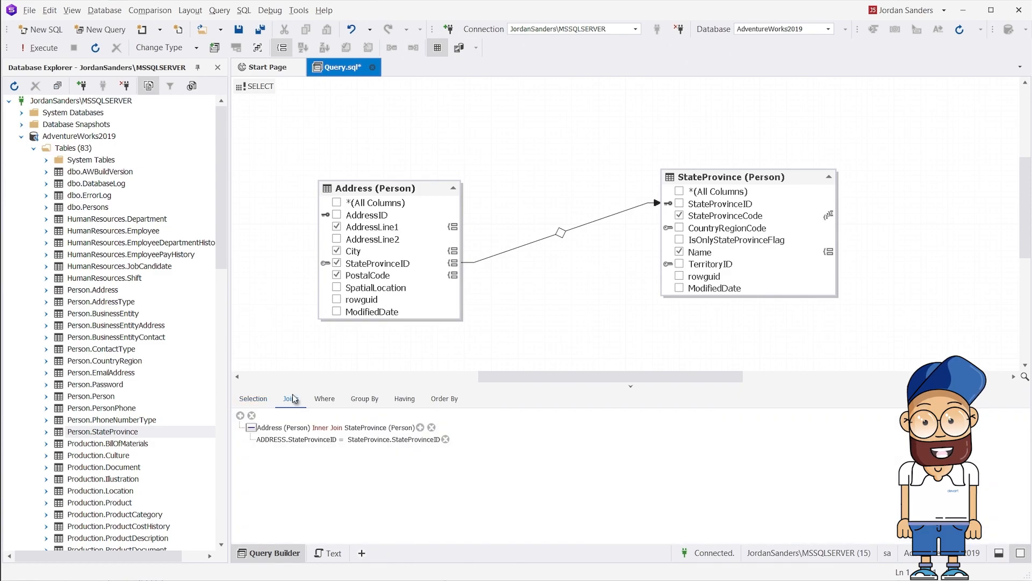
{"action": "left_click", "coordinate": [325, 399]}
{"action": "left_click", "coordinate": [252, 415]}
{"action": "type", "text": "S"}
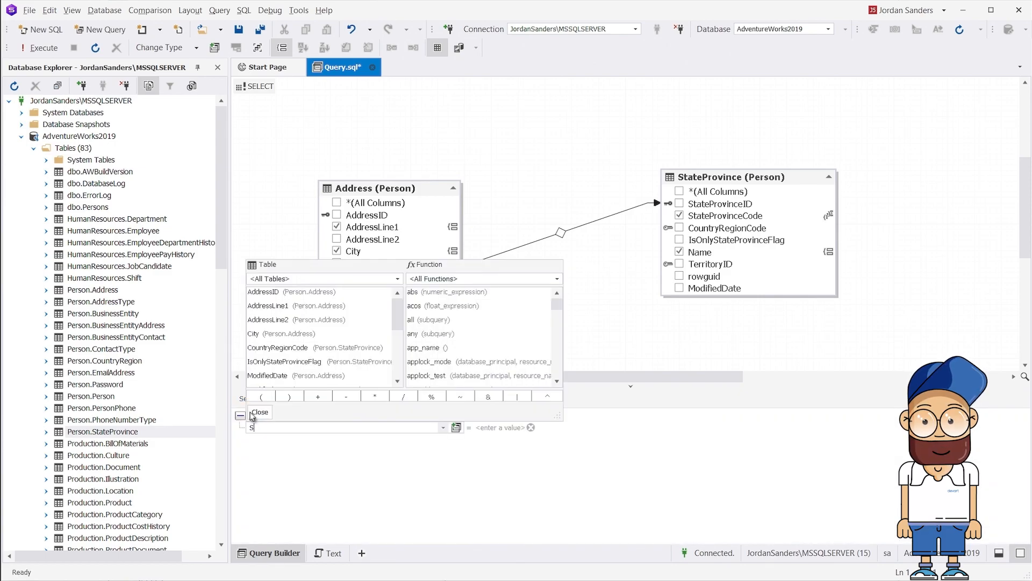
{"action": "key", "text": "Right"}
{"action": "key", "text": "Right"}
{"action": "key", "text": "Return"}
{"action": "type", "text": "'california'"}
{"action": "key", "text": "Return"}
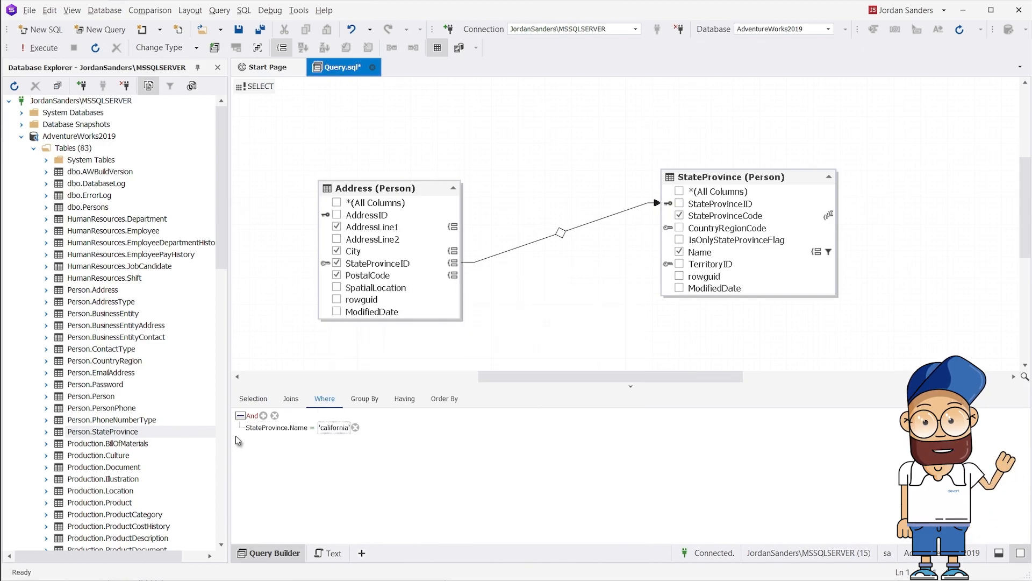
Review the grouped columns and add the Having condition ADDRESS.PostalCode = 90012
{"action": "left_click", "coordinate": [365, 399]}
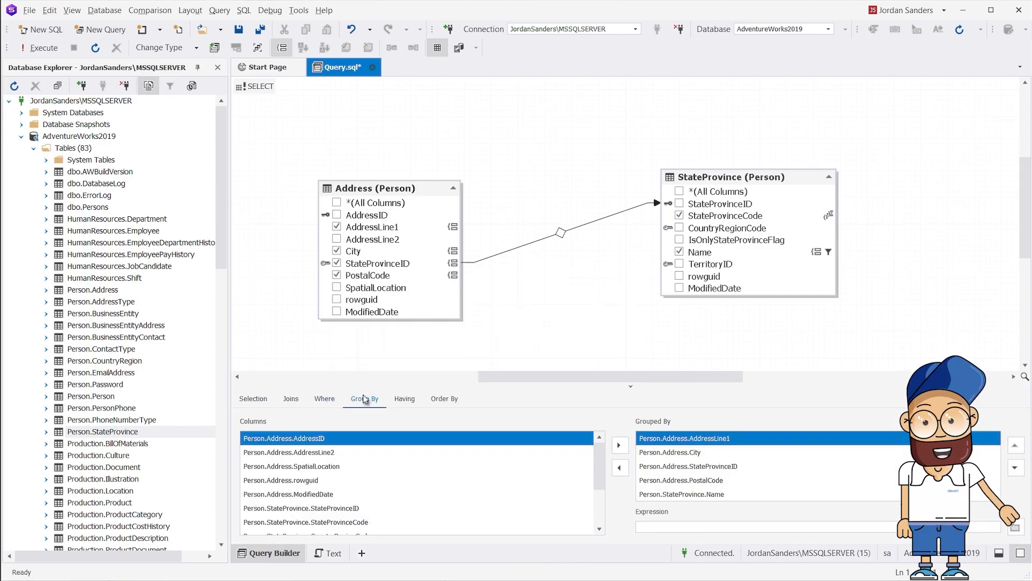
{"action": "left_click", "coordinate": [404, 399]}
{"action": "type", "text": "ADDRESS.PostalCode"}
{"action": "key", "text": "Return"}
{"action": "type", "text": "90012"}
{"action": "key", "text": "Return"}
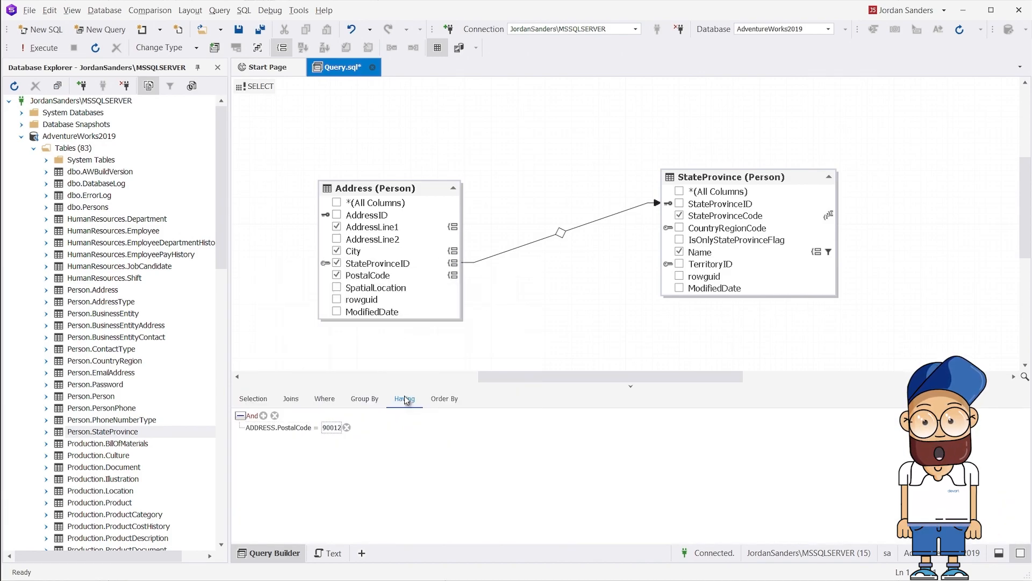
Order the query by Person.Address.AddressLine1 and display its generated SQL text
{"action": "left_click", "coordinate": [454, 398]}
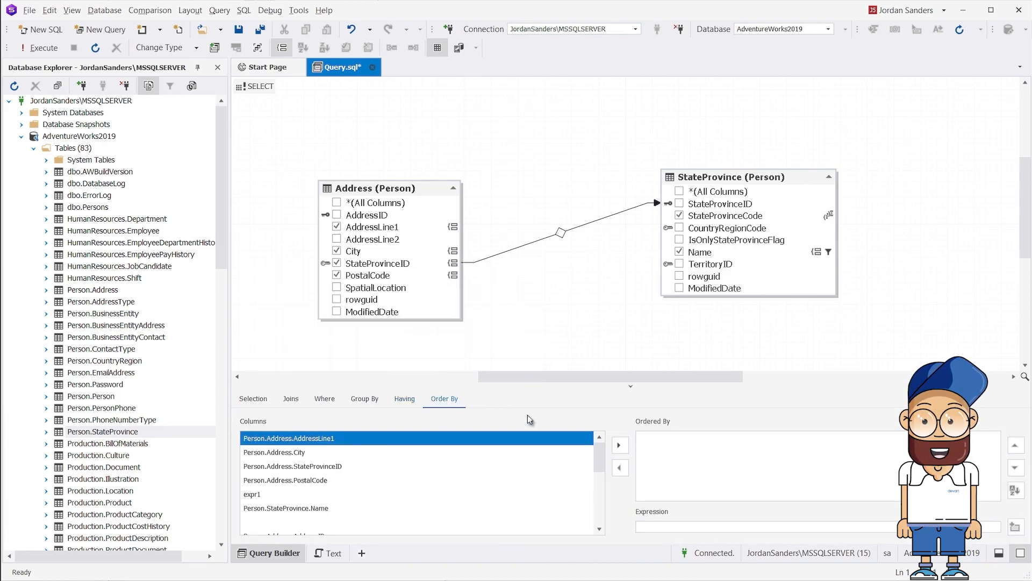
{"action": "left_click", "coordinate": [621, 444]}
{"action": "left_click", "coordinate": [329, 553]}
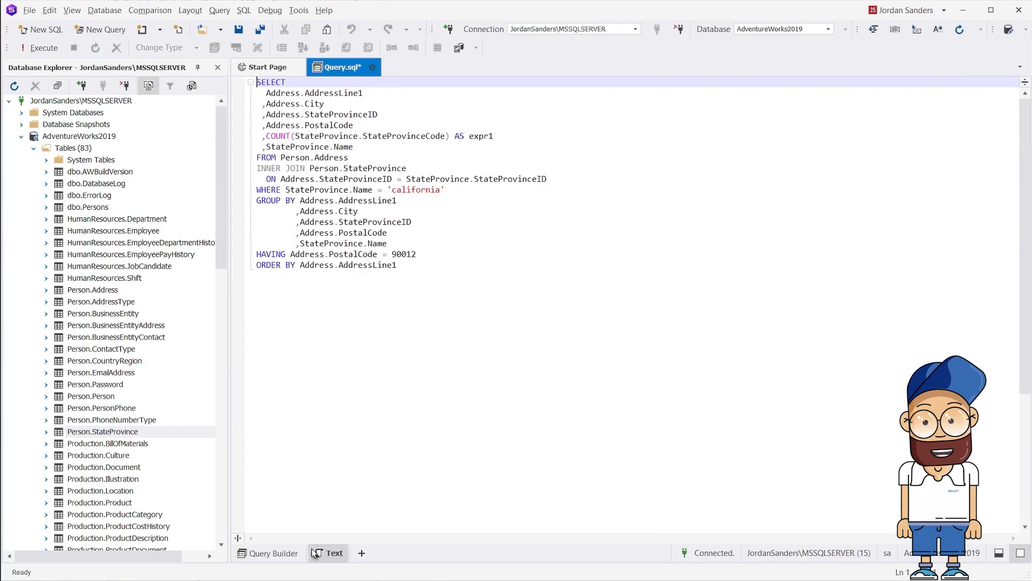
Return to the query diagram and execute the query
{"action": "left_click", "coordinate": [285, 554]}
{"action": "key", "text": "F5"}
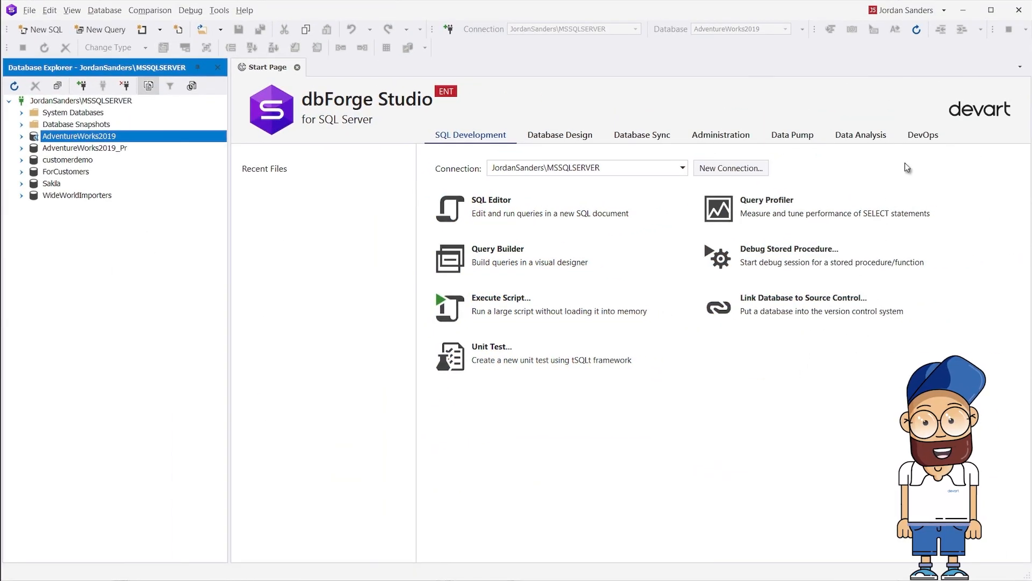
Open the DevOps PowerShell page in the browser and copy the install command for the Devart.DbForge.DevOpsAutomation.SqlServer module
{"action": "left_click", "coordinate": [923, 134]}
{"action": "left_click", "coordinate": [573, 201]}
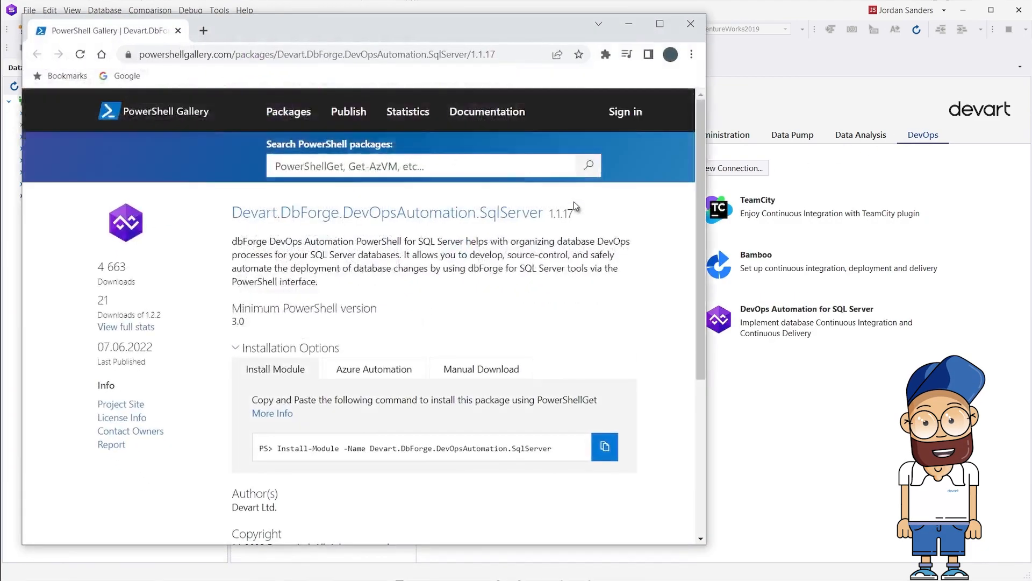
{"action": "left_click", "coordinate": [605, 446]}
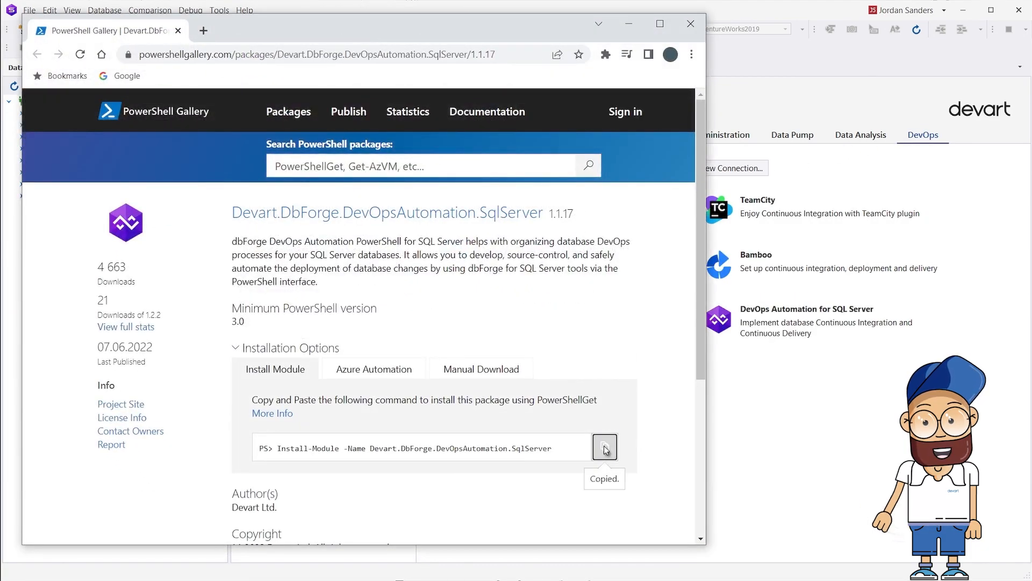
{"action": "left_click", "coordinate": [630, 25]}
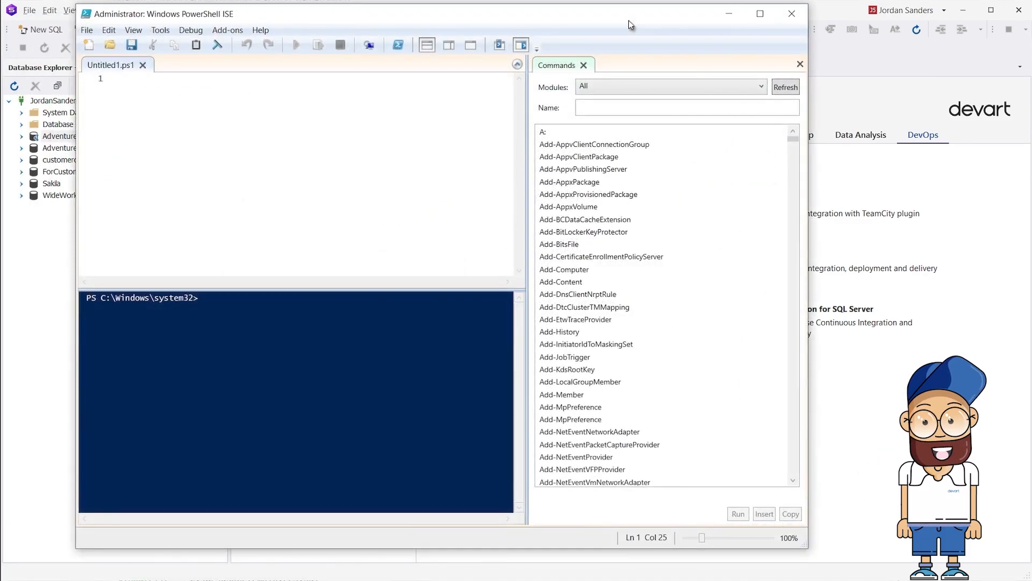
Install Devart.DbForge.DevOpsAutomation.SqlServer with the -Force parameter in Windows PowerShell ISE and list only that module's commands
{"action": "key", "text": "ctrl+v"}
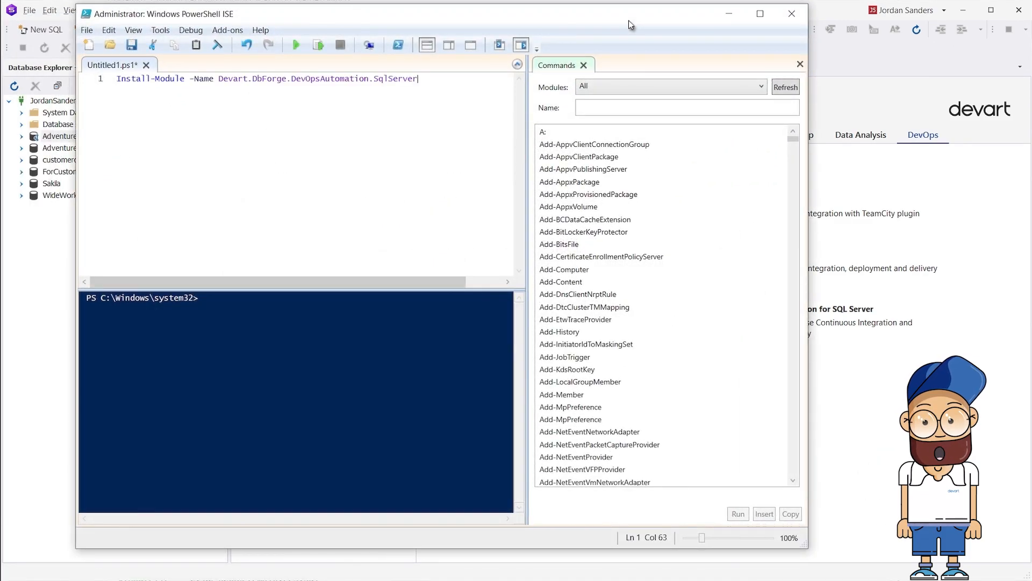
{"action": "type", "text": "-Force"}
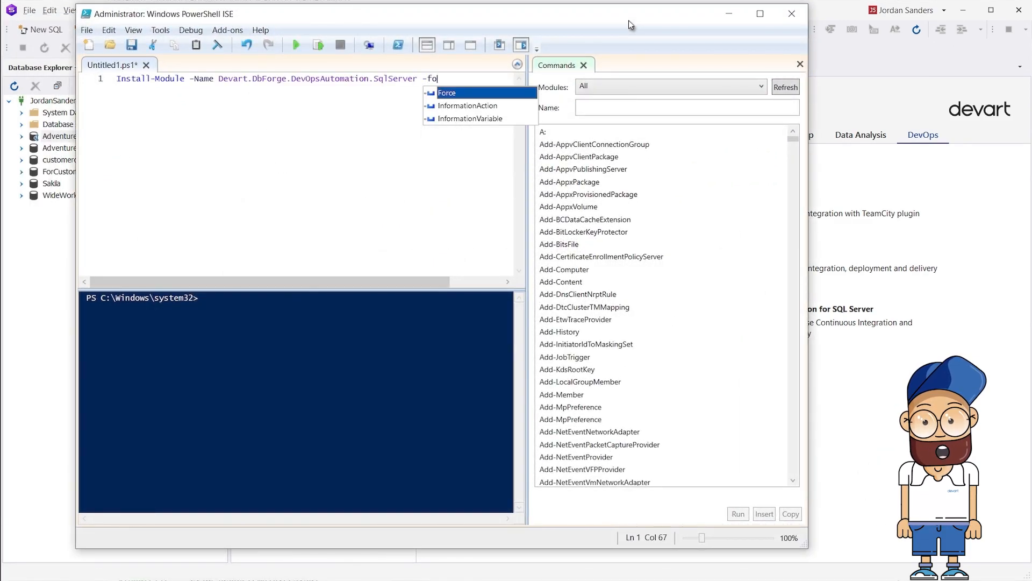
{"action": "key", "text": "F5"}
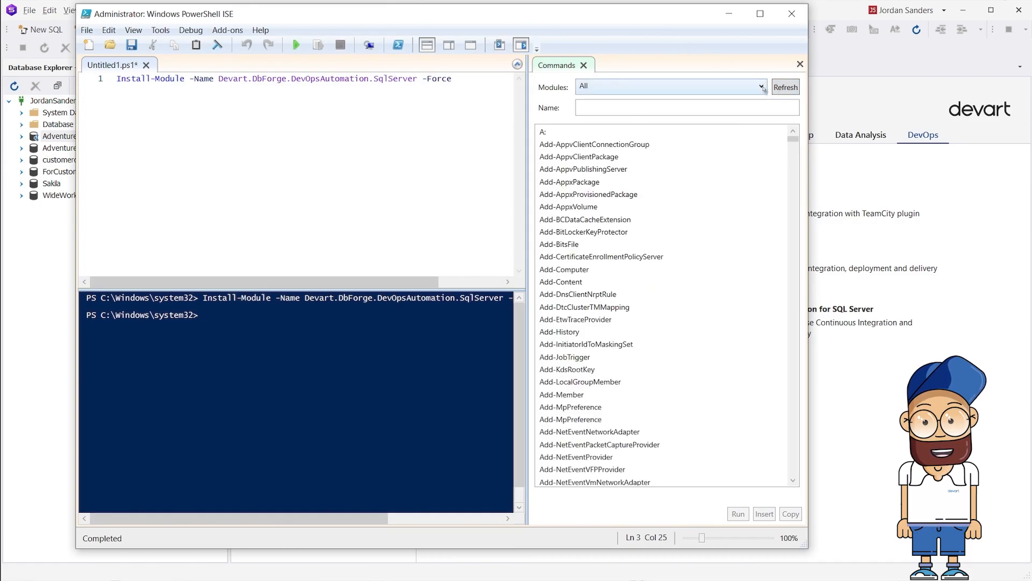
{"action": "left_click", "coordinate": [761, 87]}
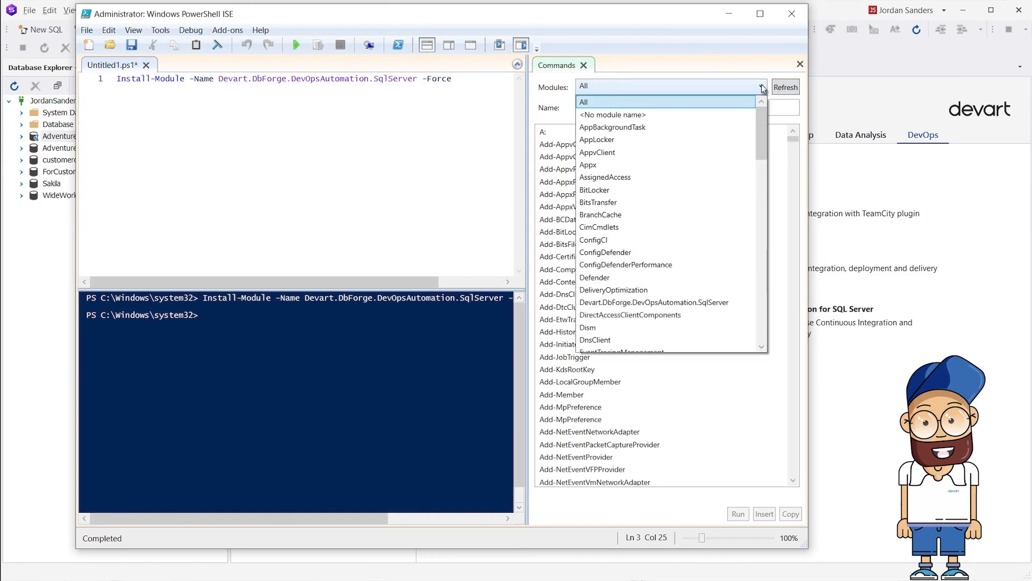
{"action": "left_click", "coordinate": [683, 302]}
Replace the script with an Invoke-DevartFormatScript script that formats c:\WF\uspGetEmployees.sql into c:\ReadyForDeploy\uspGetEmployeesPS.sql, and run it
{"action": "key", "text": "ctrl+a"}
{"action": "key", "text": "Delete"}
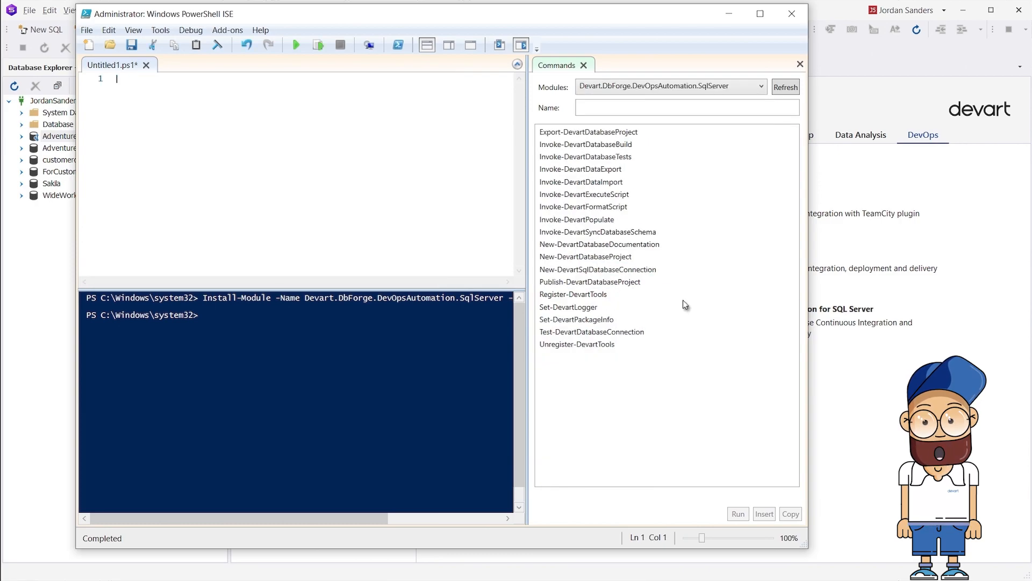
{"action": "key", "text": "ctrl+v"}
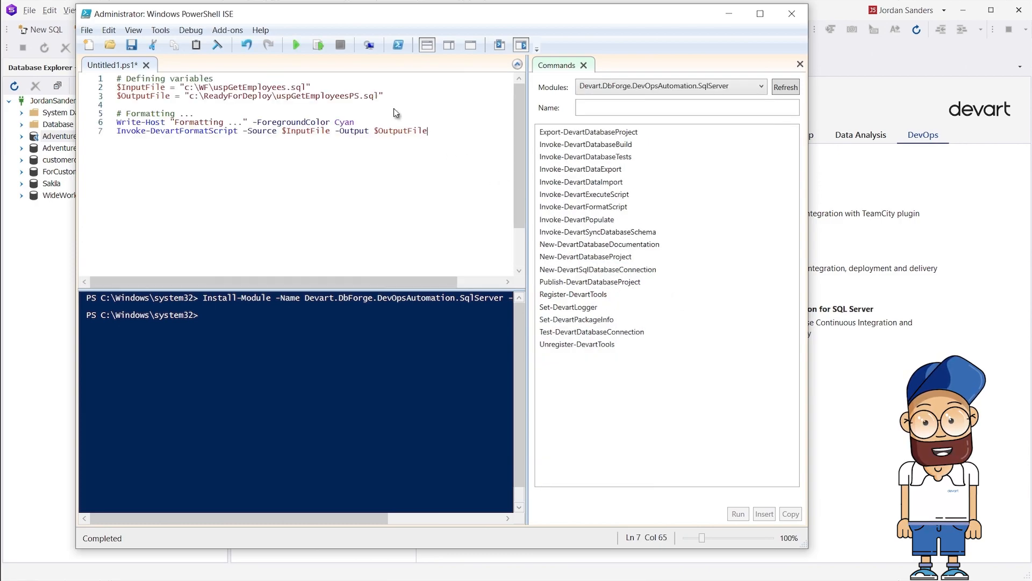
{"action": "left_click", "coordinate": [296, 43]}
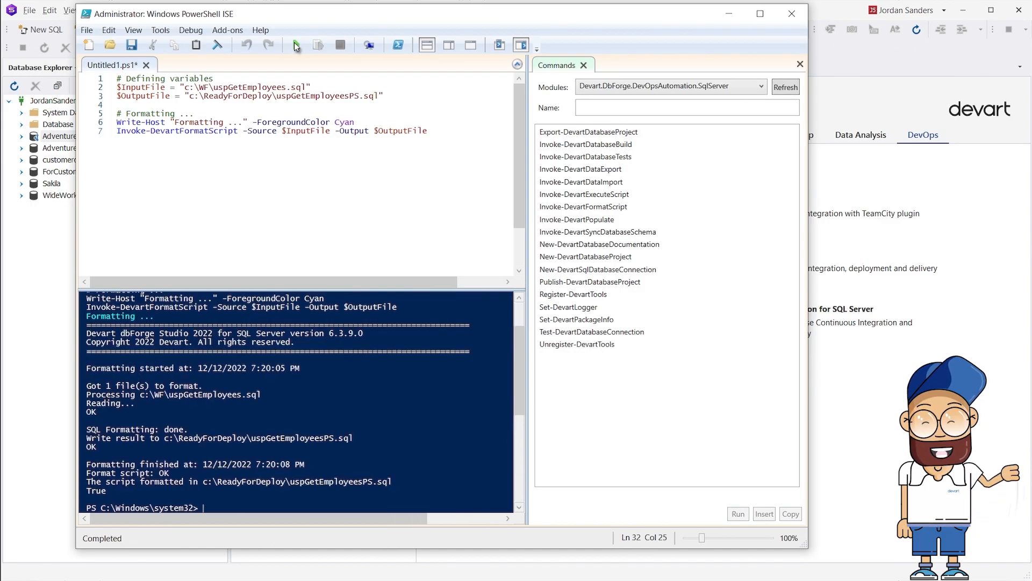
{"action": "left_click", "coordinate": [731, 12]}
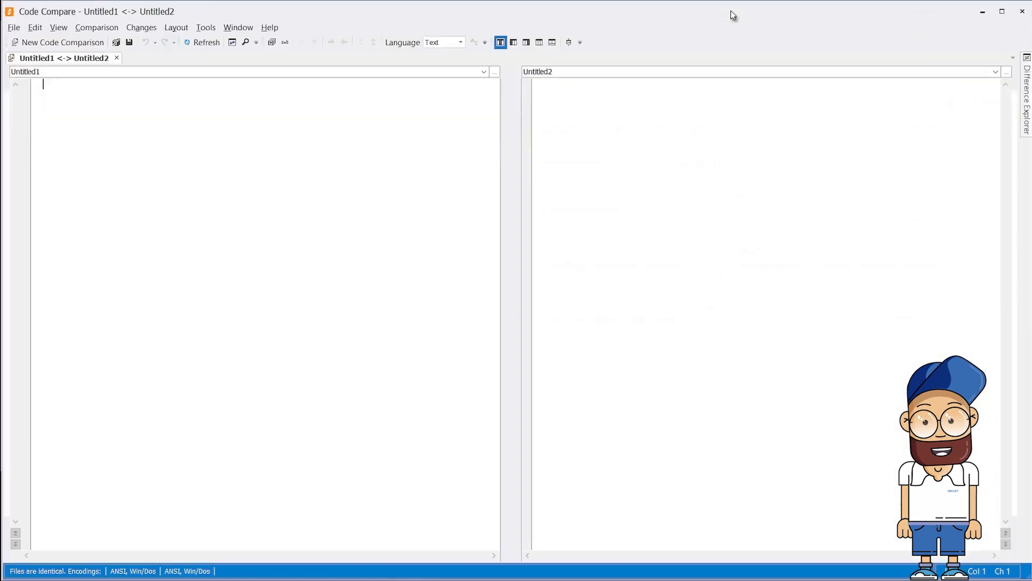
Compare C:\WF\uspGetEmployees.sql with C:\ReadyForDeploy\uspGetEmployeesPS.sql in Code Compare and return to dbForge Studio
{"action": "left_click", "coordinate": [494, 71]}
{"action": "left_click", "coordinate": [225, 118]}
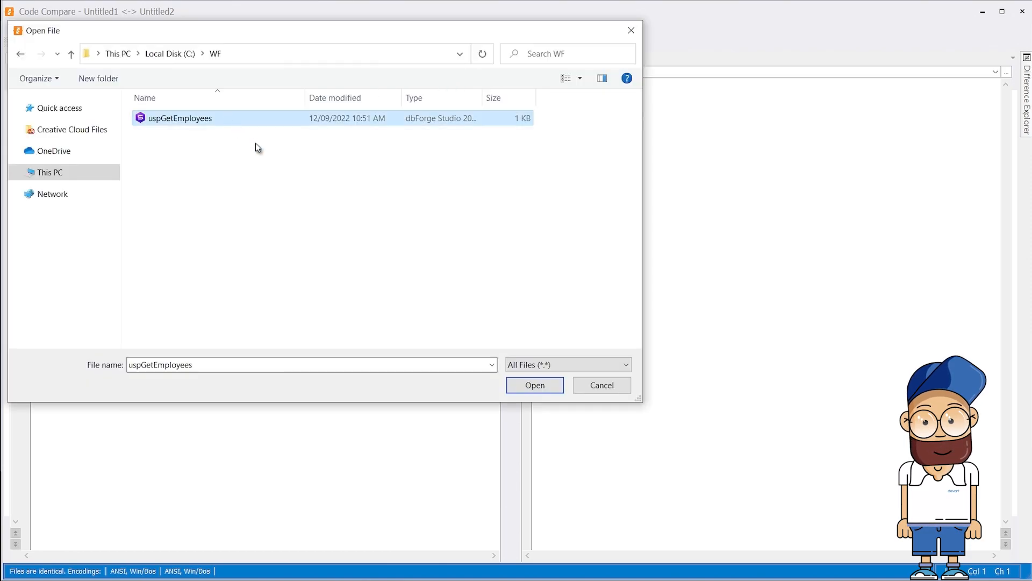
{"action": "left_click", "coordinate": [518, 382]}
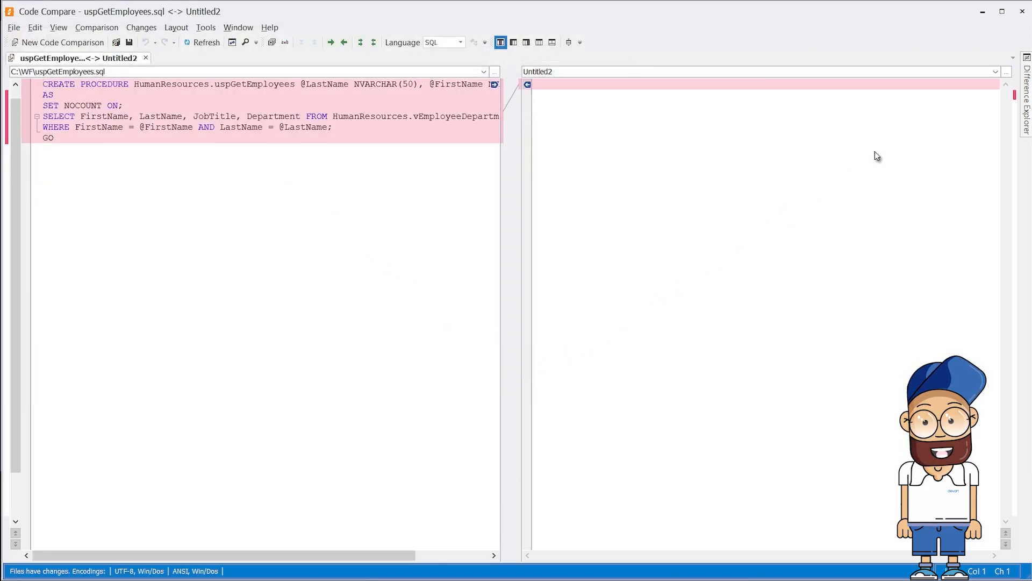
{"action": "left_click", "coordinate": [1006, 71]}
{"action": "left_click", "coordinate": [207, 118]}
{"action": "left_click", "coordinate": [517, 383]}
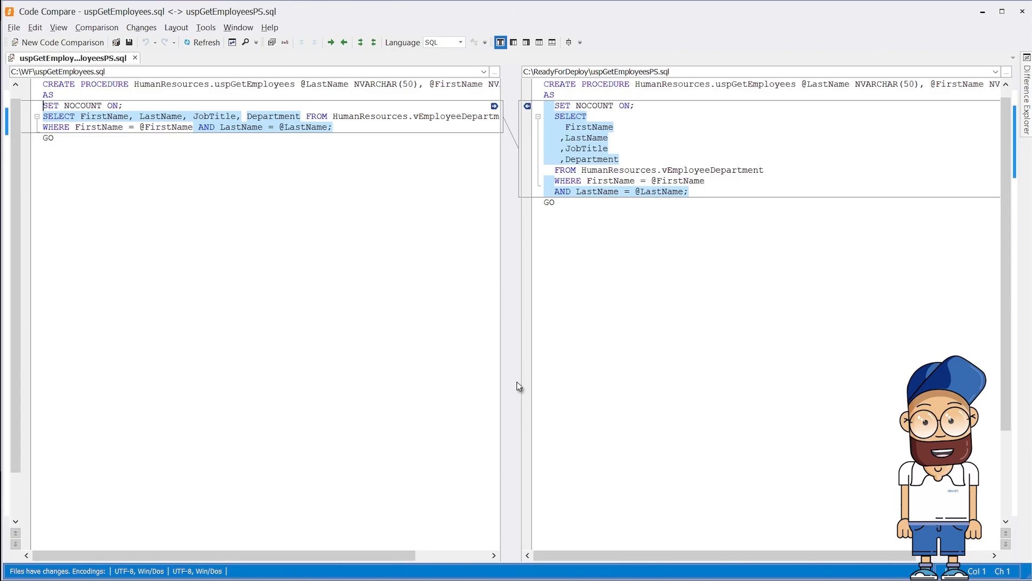
{"action": "left_click", "coordinate": [982, 11]}
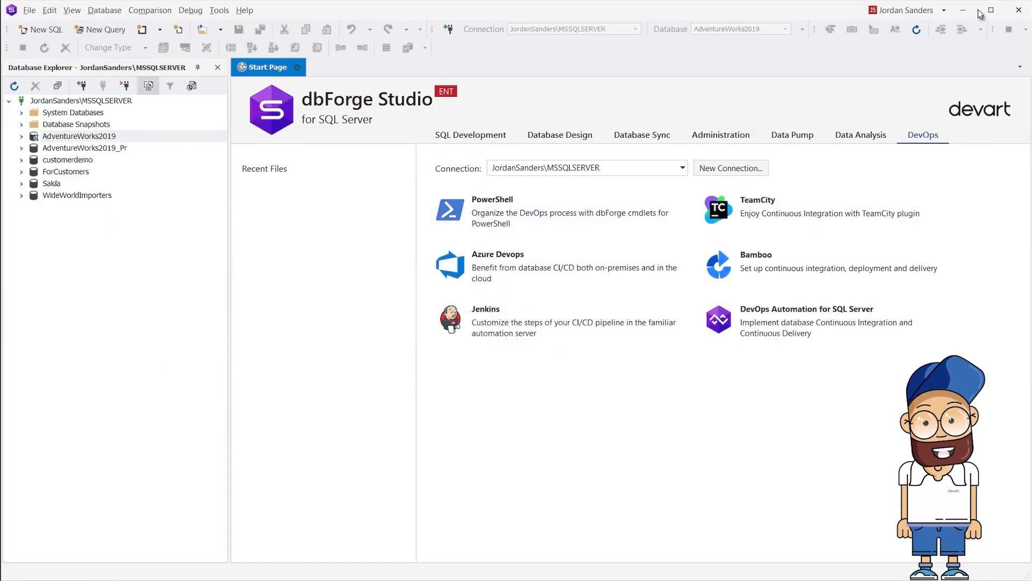